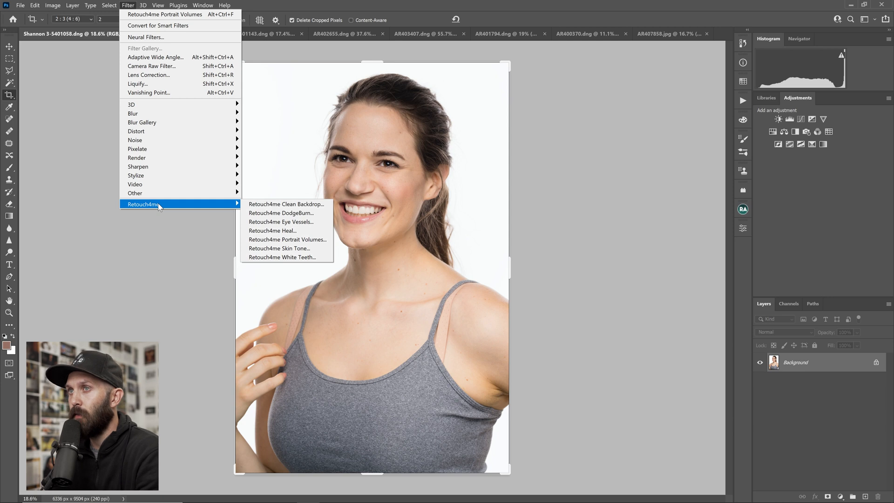
# Apply the Retouch4me White Teeth filter to the Background layer at high resolution with Brighten 15 and Whiten 20, previewing the teeth mask first.
pyautogui.click(128, 6)
pyautogui.click(128, 6)
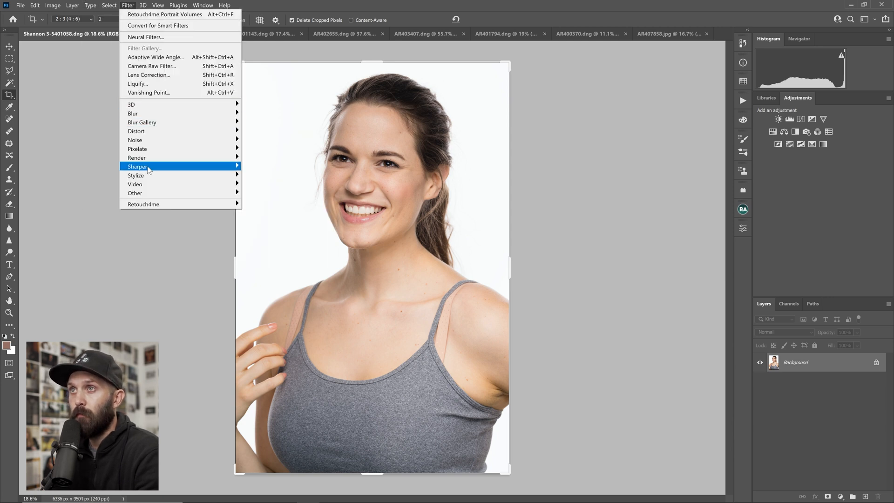
pyautogui.moveTo(160, 205)
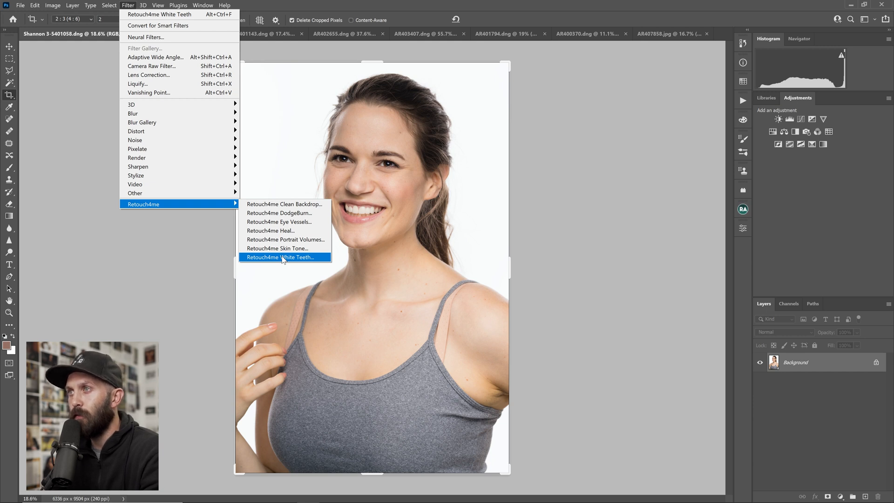
pyautogui.click(282, 258)
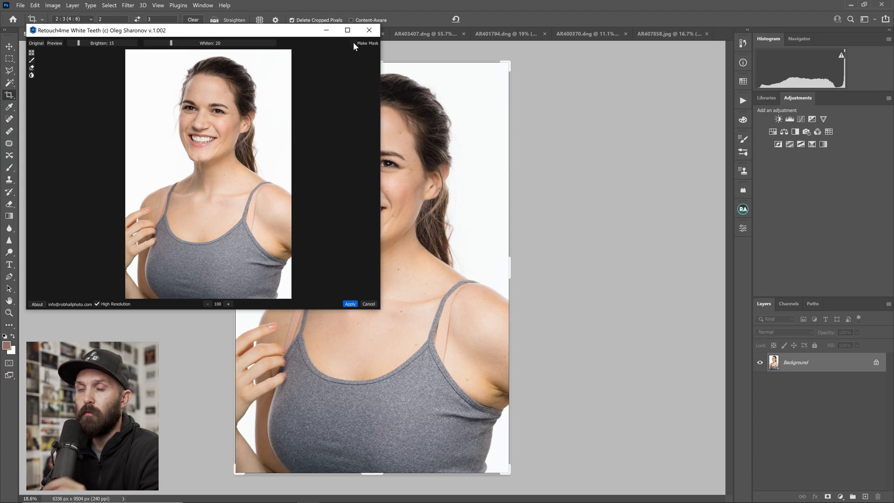
pyautogui.click(32, 61)
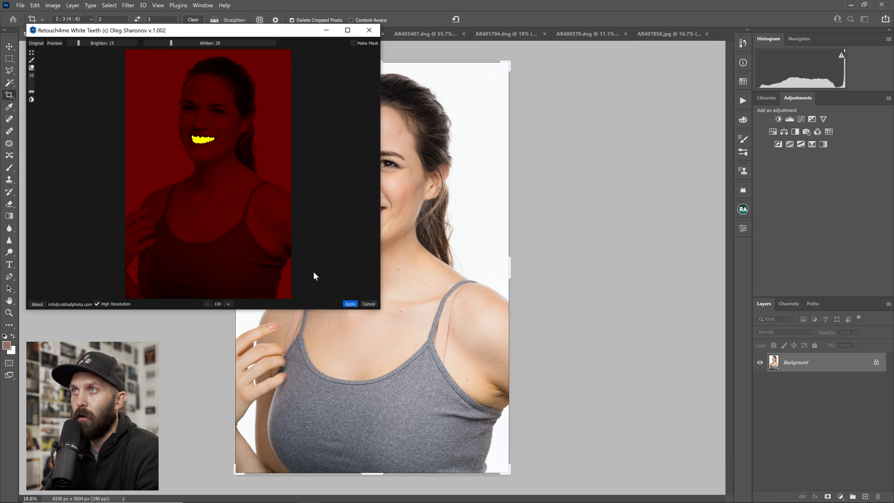
pyautogui.click(351, 303)
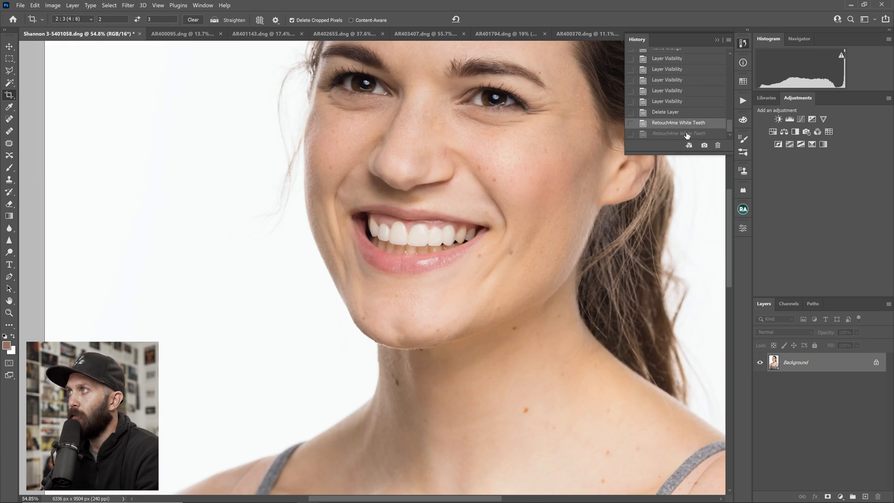
# Compare the teeth before and after whitening through the history states and undo the last White Teeth filter.
pyautogui.click(686, 134)
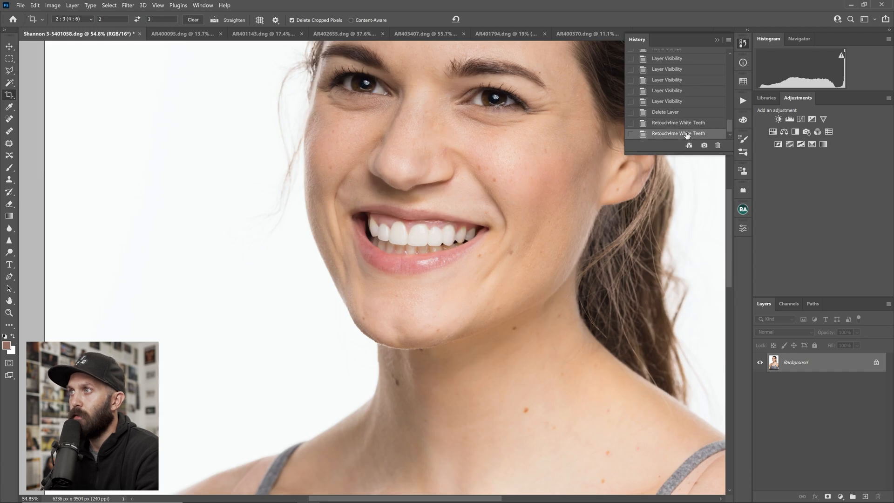
pyautogui.click(687, 123)
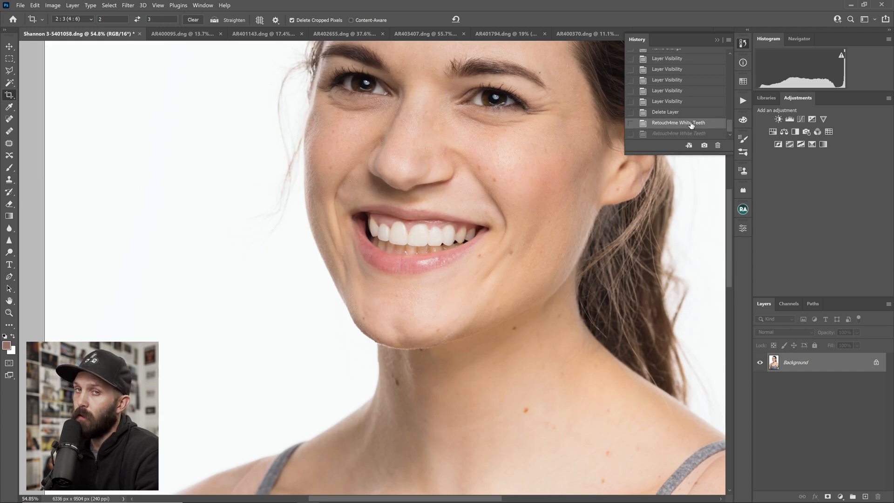
pyautogui.click(687, 135)
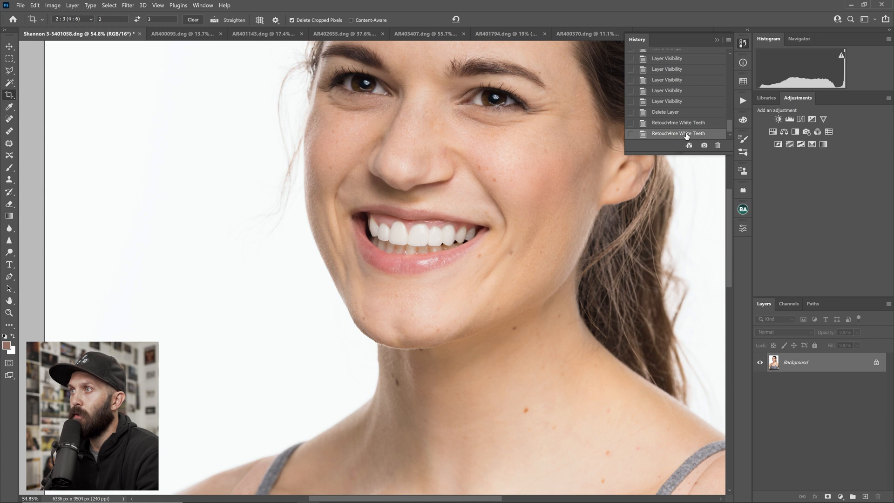
pyautogui.hotkey('ctrl', 'z')
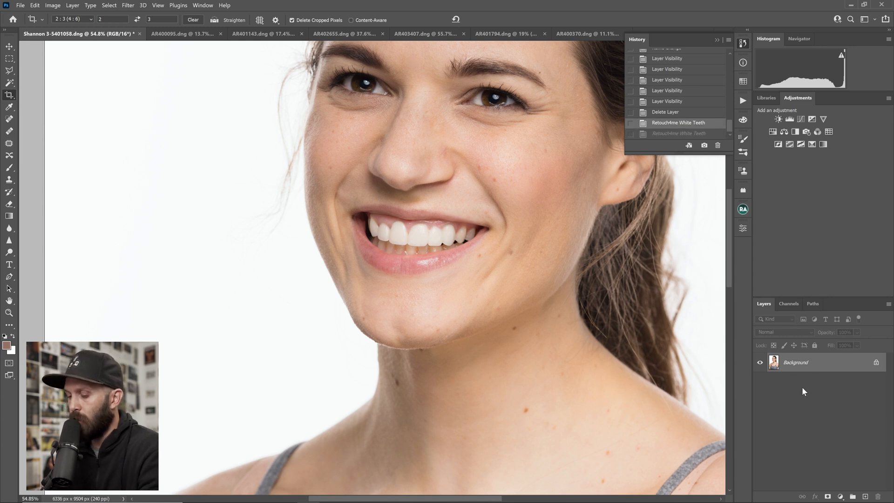
# Duplicate the Background layer and apply the Retouch4me White Teeth filter to the copy with Whiten set to 22.
pyautogui.hotkey('ctrl', 'j')
pyautogui.click(133, 6)
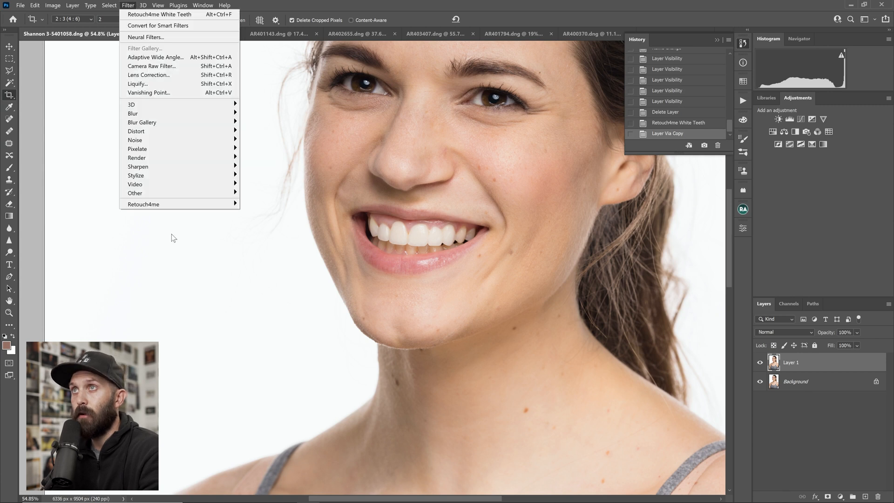
pyautogui.click(154, 12)
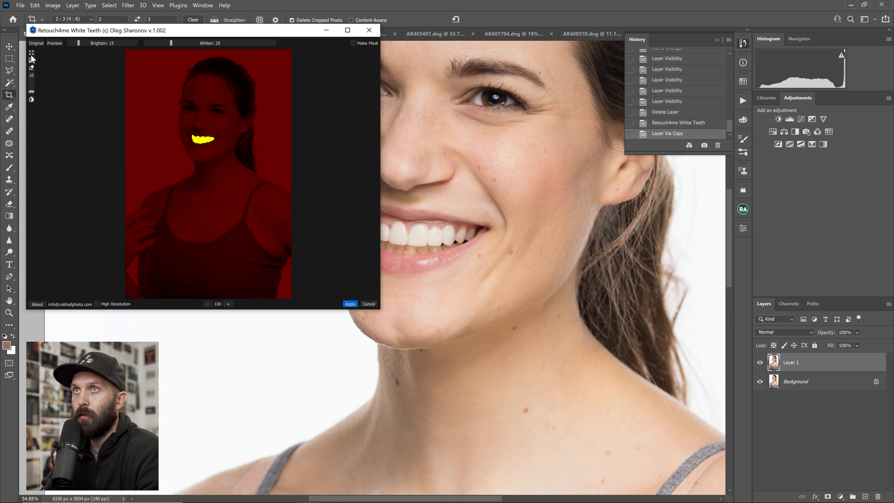
pyautogui.click(229, 304)
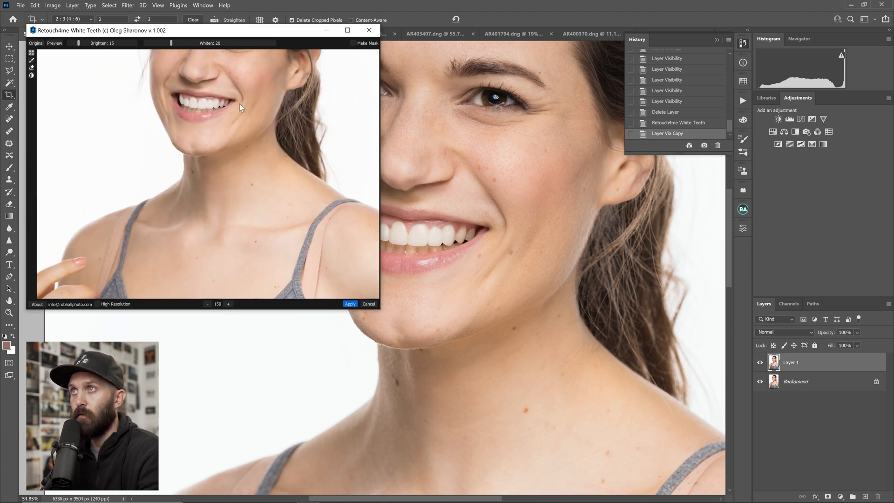
pyautogui.click(229, 304)
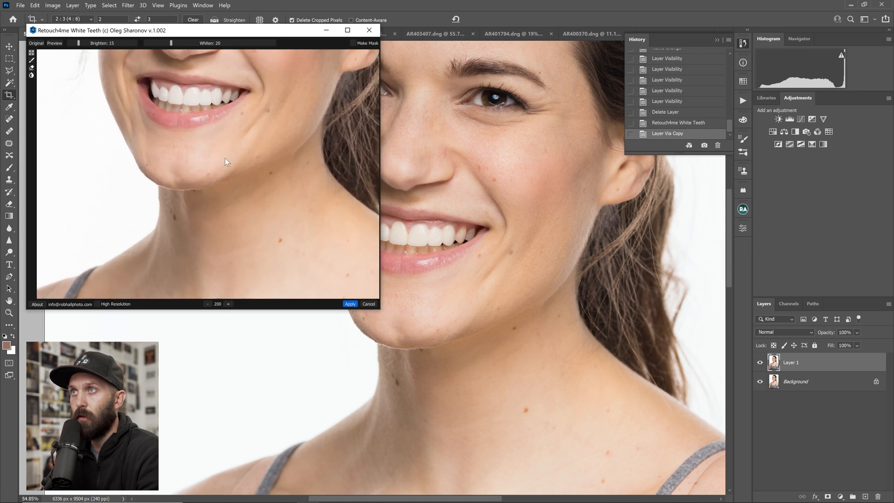
pyautogui.moveTo(171, 47); pyautogui.dragTo(174, 46)
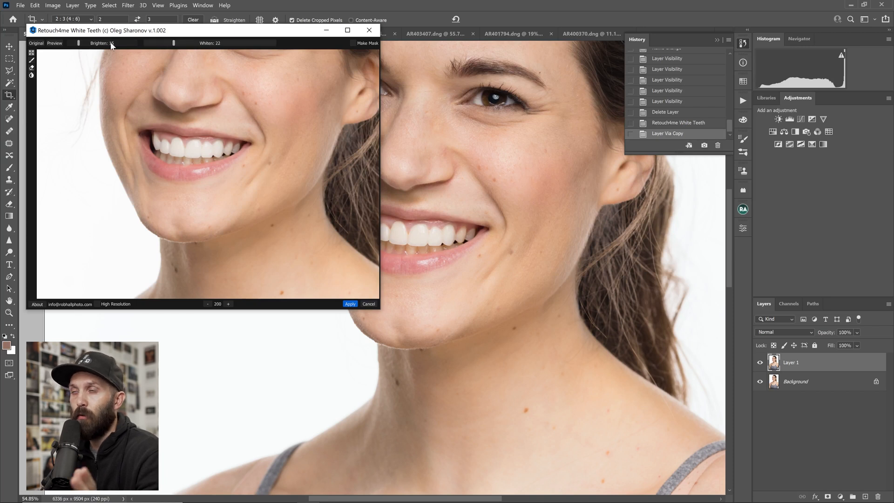
pyautogui.click(345, 305)
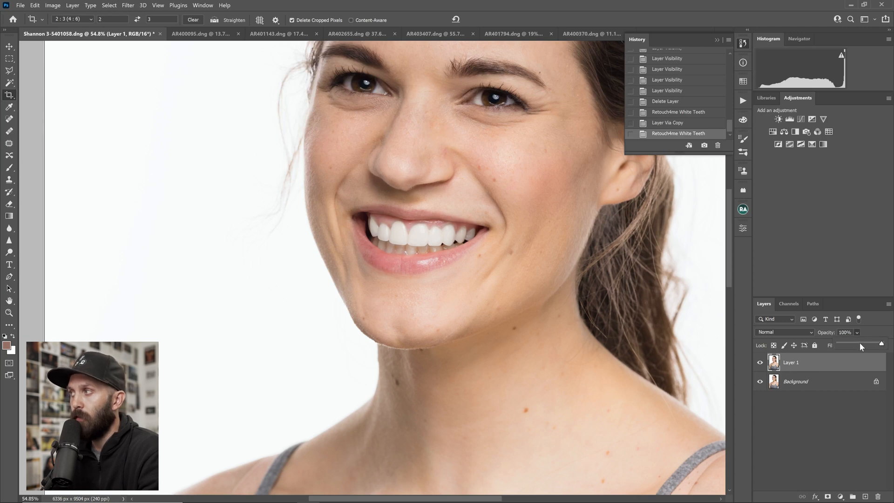
# Try out the opacity of the whitened layer and examine the teeth close up.
pyautogui.moveTo(861, 346); pyautogui.dragTo(861, 346)
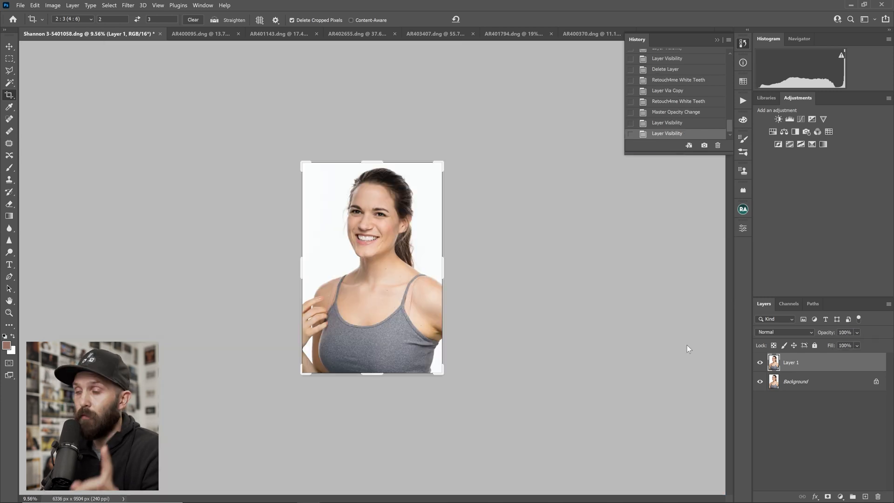
pyautogui.moveTo(371, 232); pyautogui.dragTo(408, 236)
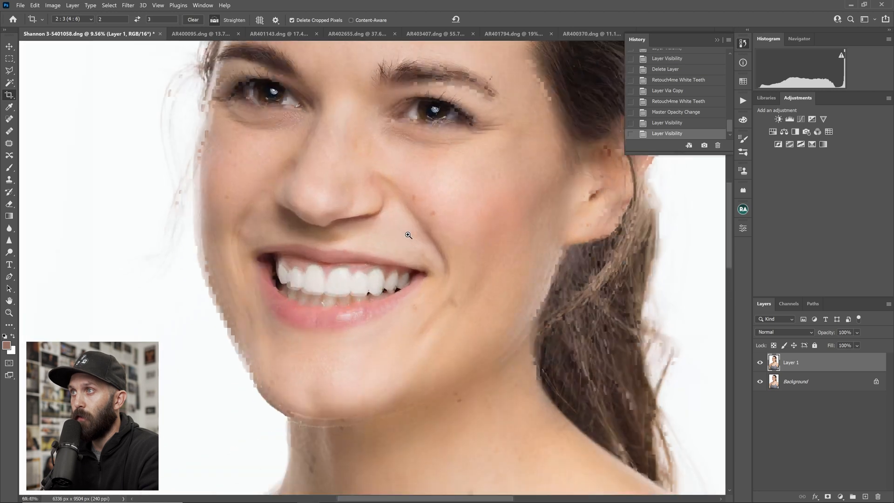
pyautogui.moveTo(375, 271); pyautogui.dragTo(386, 272)
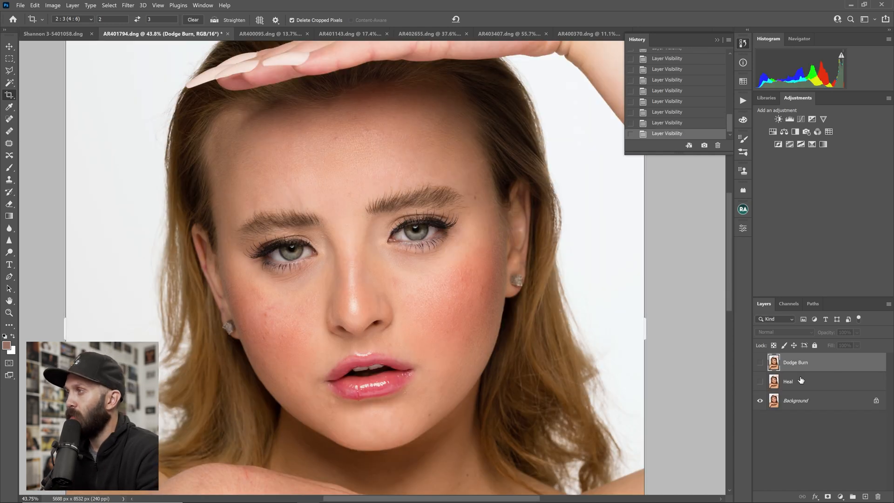
# Compare the face in AR401794.dng with the Heal layer shown and hidden, checking the forehead, cheeks and hands.
pyautogui.click(761, 382)
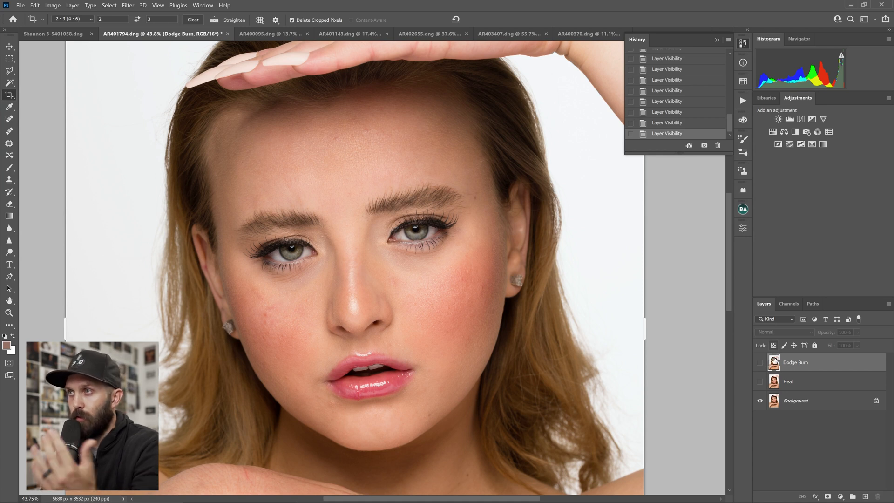
pyautogui.click(760, 382)
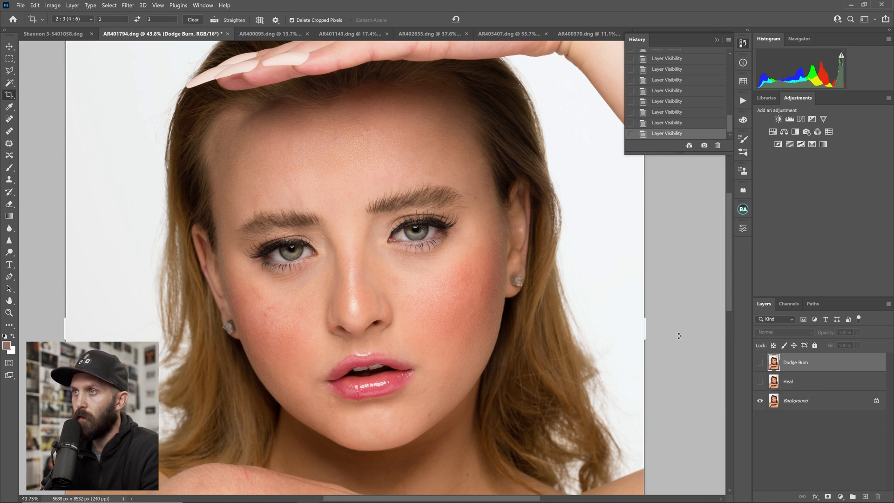
pyautogui.click(760, 384)
pyautogui.click(761, 384)
pyautogui.scroll(-3, 468, 434)
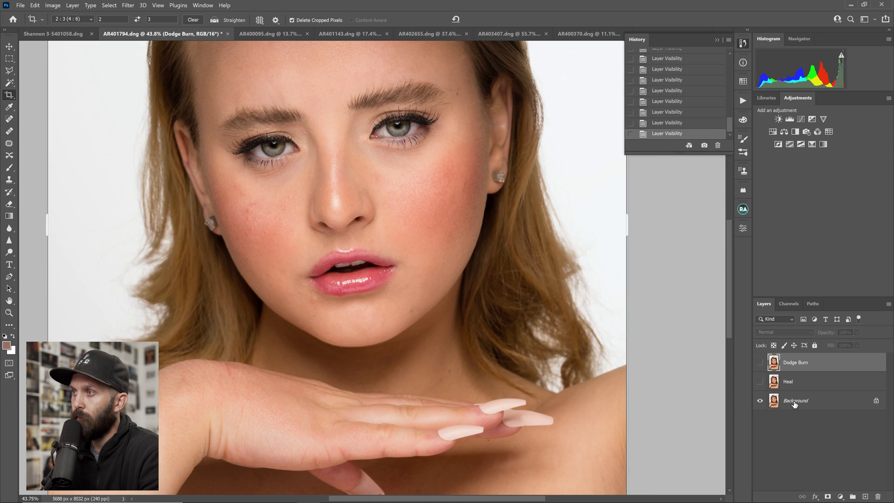
pyautogui.click(761, 384)
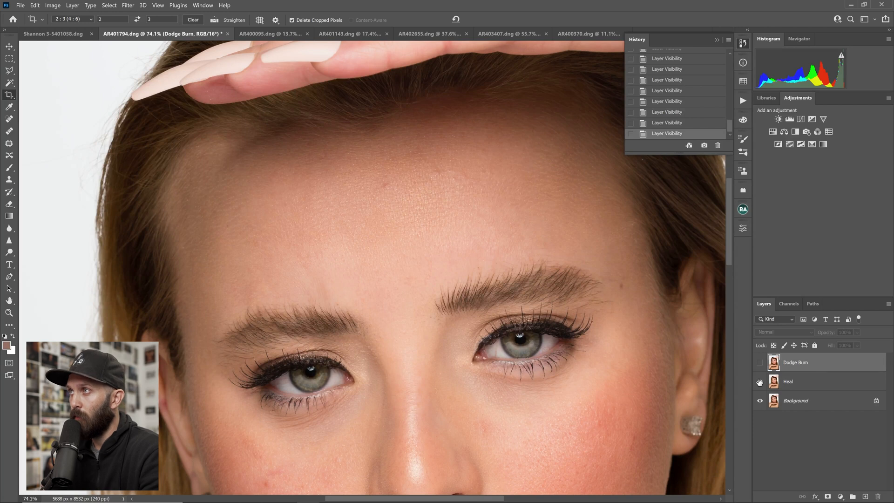
pyautogui.moveTo(649, 335); pyautogui.dragTo(622, 342)
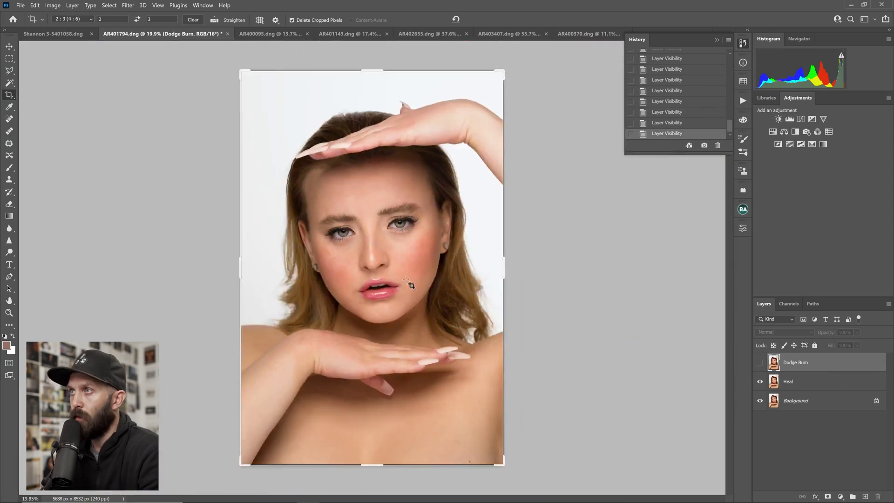
pyautogui.moveTo(389, 235); pyautogui.dragTo(407, 236)
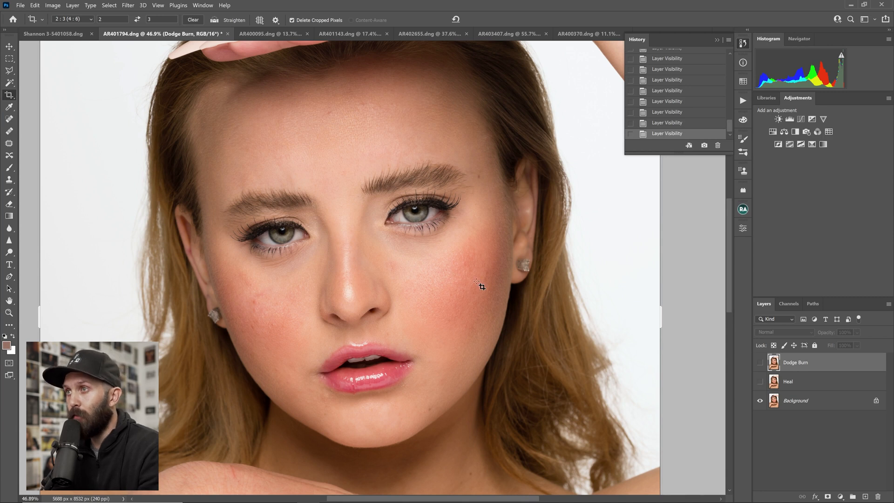
# Inspect the hairline and facial skin close up with the retouching hidden, and show the Heal layer for comparison.
pyautogui.moveTo(204, 205); pyautogui.dragTo(366, 208)
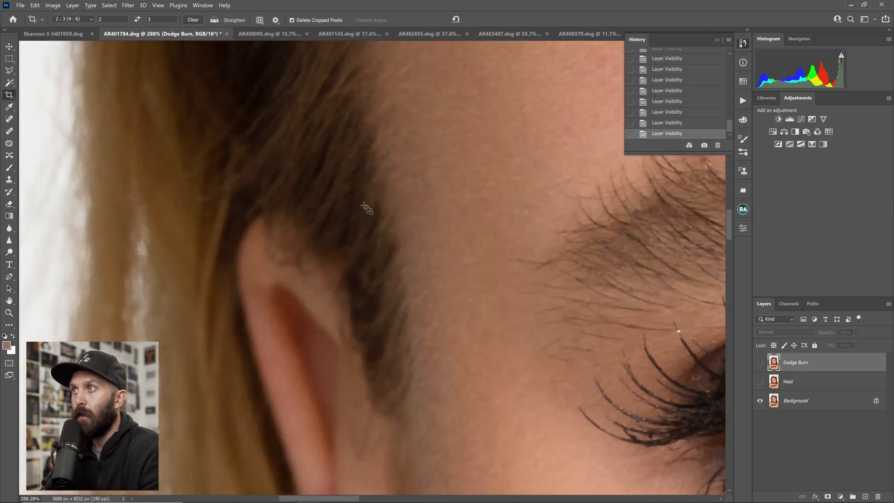
pyautogui.moveTo(316, 225); pyautogui.dragTo(411, 486)
pyautogui.moveTo(485, 256); pyautogui.dragTo(497, 469)
pyautogui.moveTo(554, 179); pyautogui.dragTo(572, 344)
pyautogui.click(760, 383)
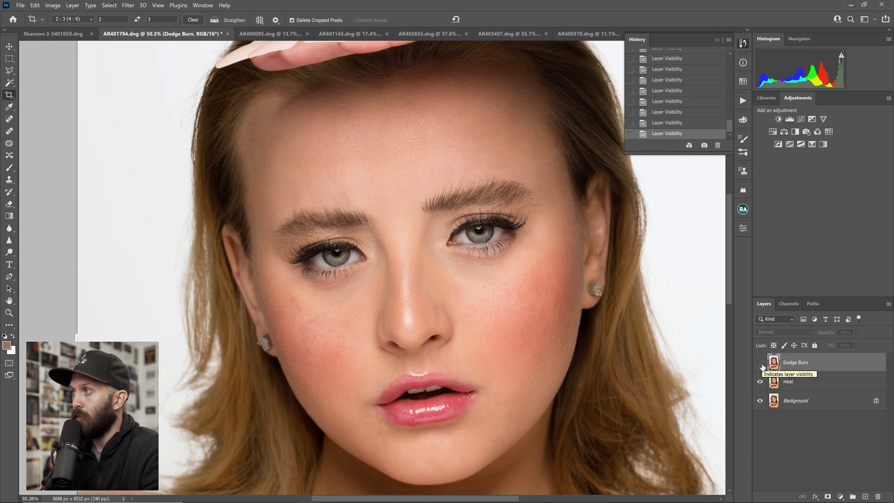
# Compare the whole portrait with the Dodge Burn layer shown and hidden above the Heal layer.
pyautogui.hotkey('ctrl', '-')
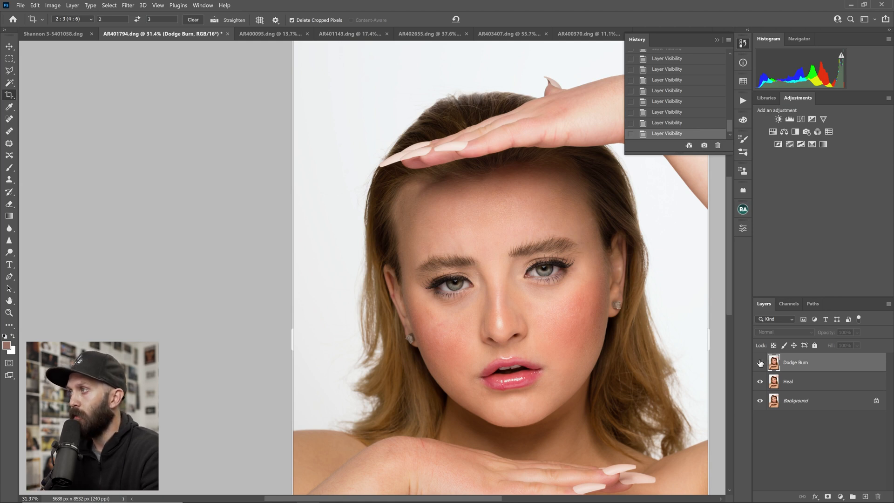
pyautogui.click(761, 363)
pyautogui.click(763, 366)
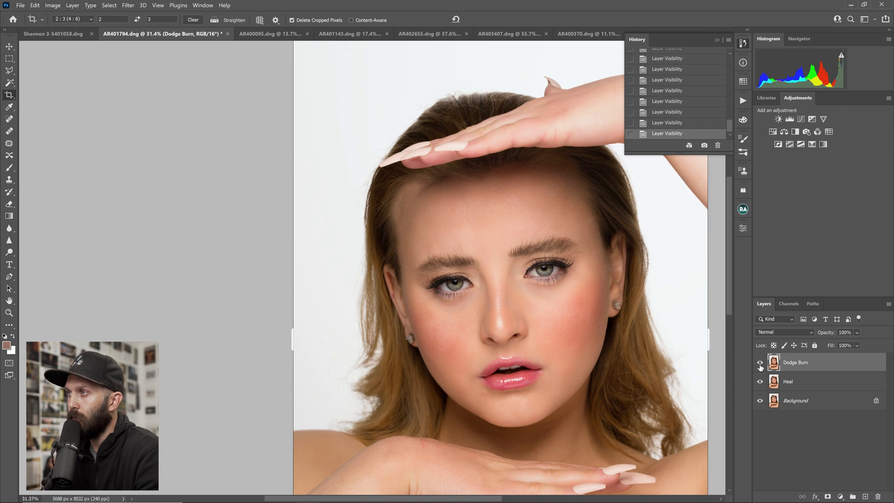
pyautogui.hotkey('ctrl', '0')
pyautogui.click(763, 365)
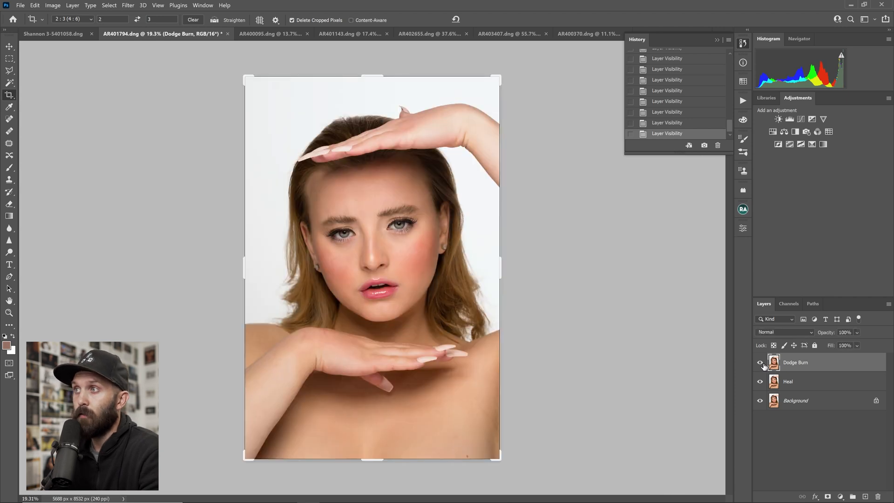
pyautogui.click(763, 366)
pyautogui.click(763, 366)
pyautogui.click(763, 366)
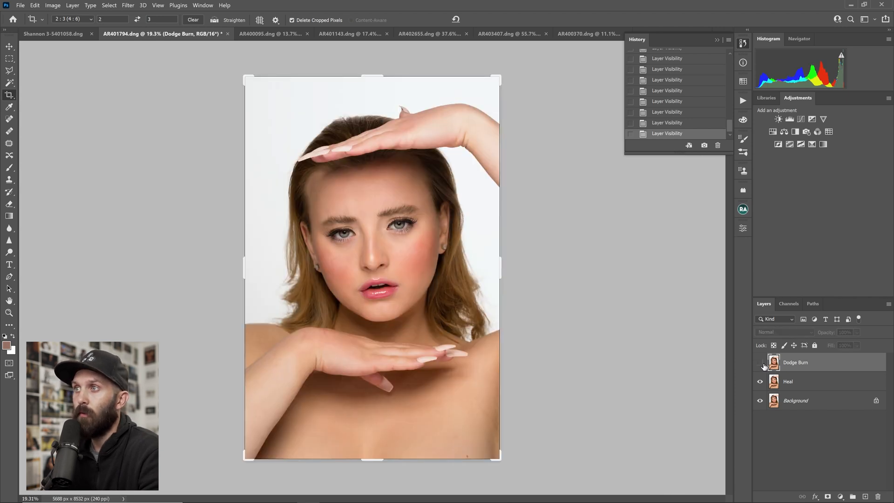
pyautogui.click(763, 366)
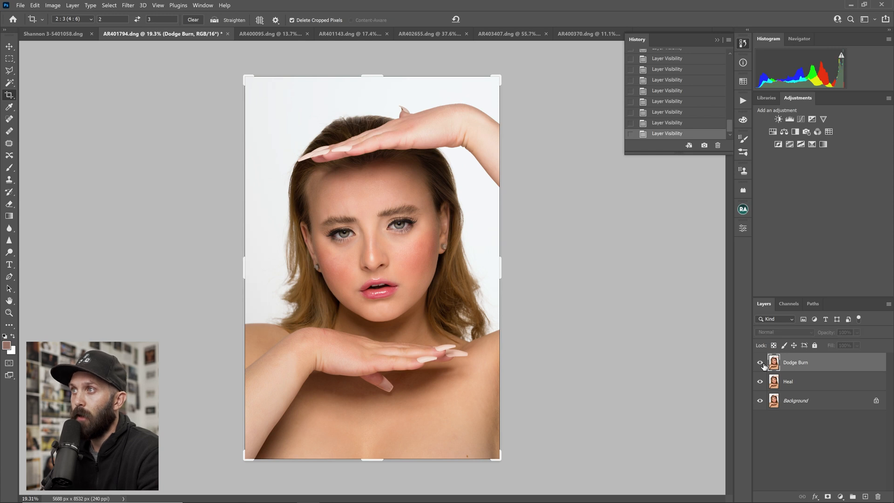
# Examine the skin texture on the nose and cheek close up while toggling the Dodge Burn layer's visibility.
pyautogui.moveTo(405, 261); pyautogui.dragTo(722, 382)
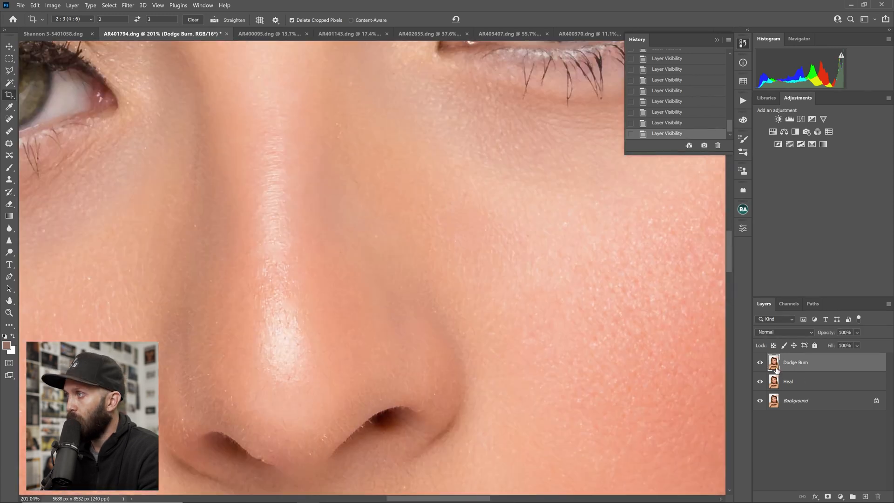
pyautogui.click(761, 363)
pyautogui.click(761, 363)
pyautogui.click(761, 363)
pyautogui.click(761, 363)
pyautogui.click(762, 363)
pyautogui.click(762, 363)
pyautogui.click(763, 363)
pyautogui.click(763, 363)
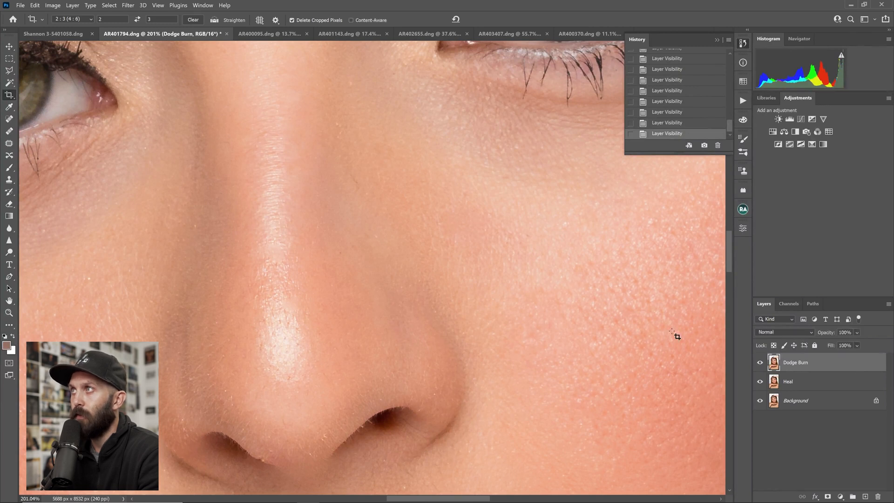
pyautogui.moveTo(577, 292); pyautogui.dragTo(531, 294)
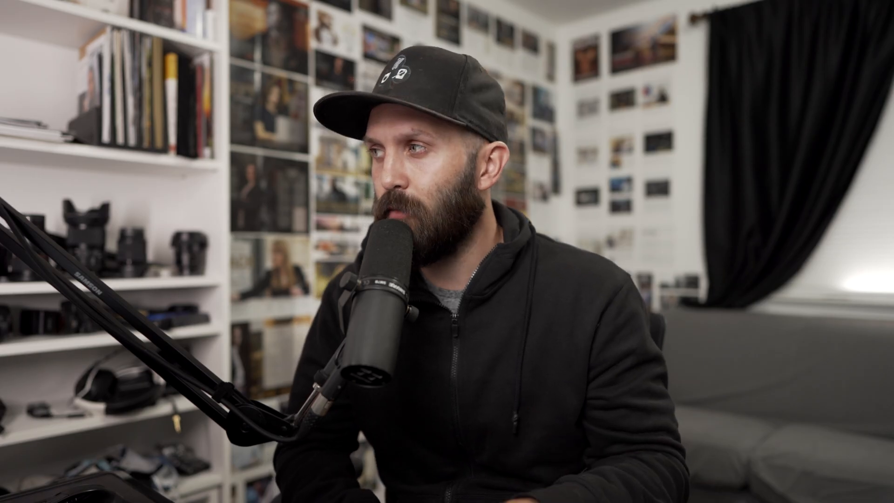
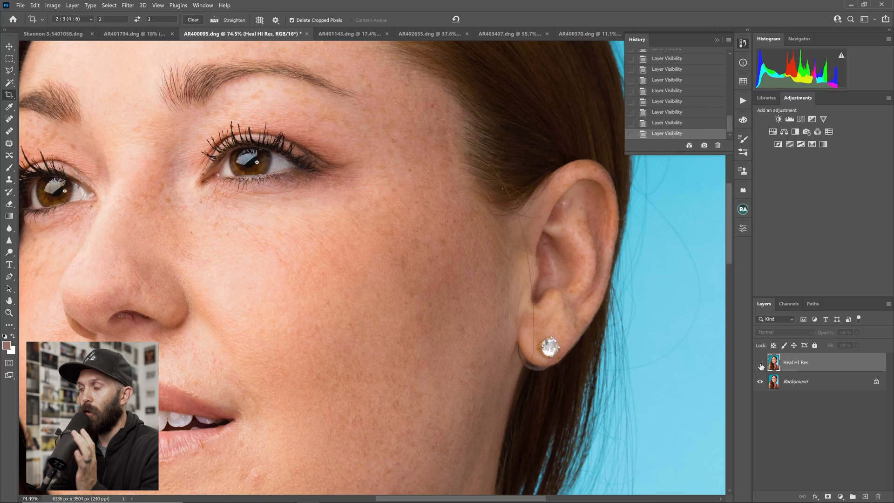
# Compare the cheek and ear skin in AR400095.dng with the Heal HI Res layer shown and hidden.
pyautogui.click(760, 365)
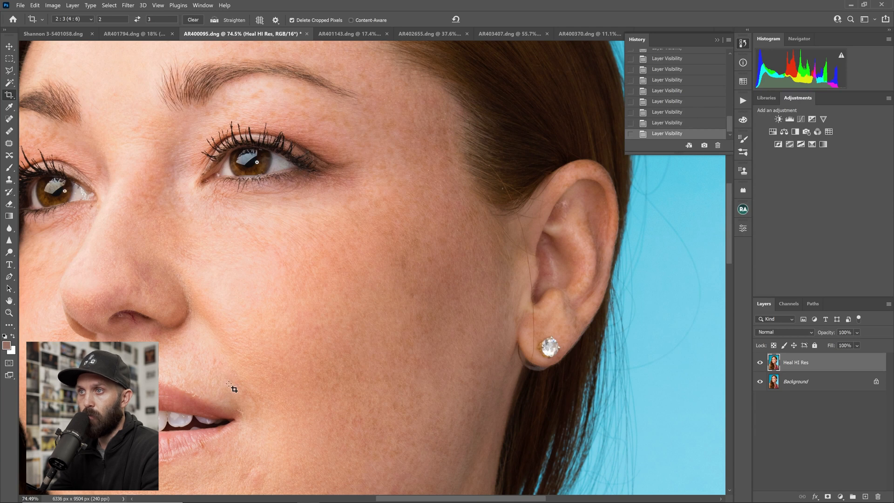
pyautogui.moveTo(436, 313); pyautogui.dragTo(435, 329)
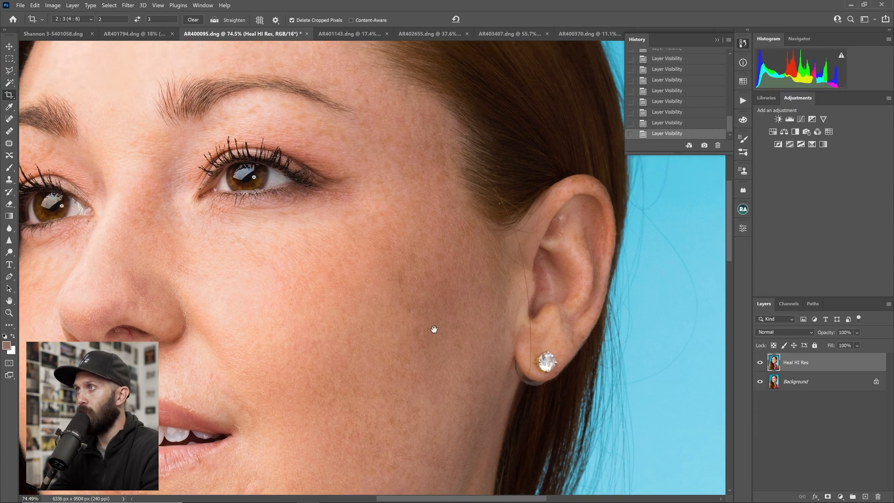
pyautogui.click(761, 364)
pyautogui.click(760, 363)
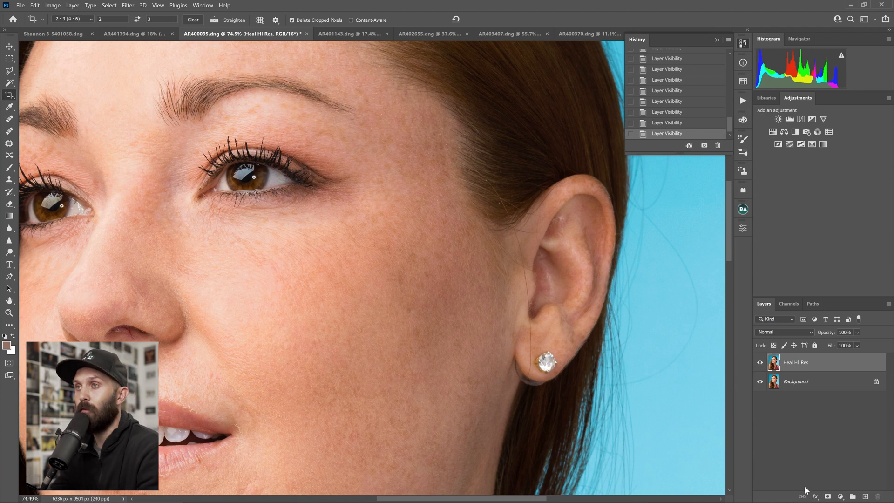
# Switch to AR401143.dng and compare the full-length portrait with Layer 1 shown and hidden.
pyautogui.hotkey('ctrl', 'Tab')
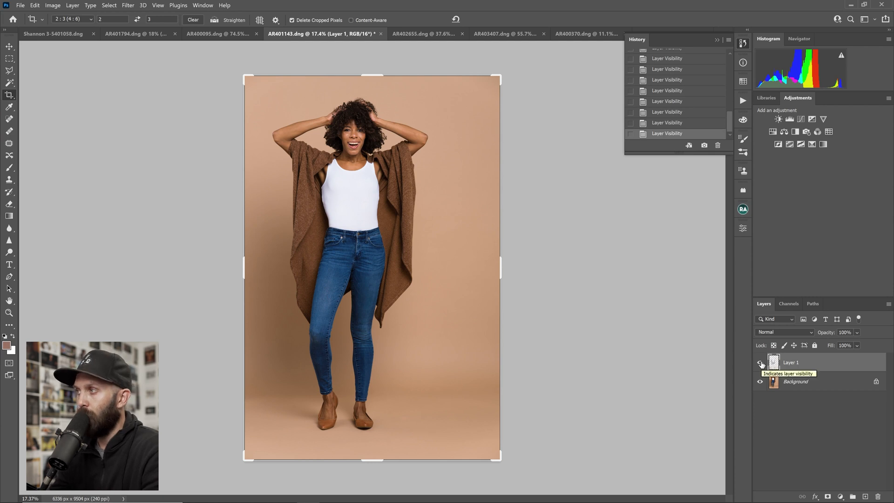
pyautogui.click(761, 363)
pyautogui.click(761, 363)
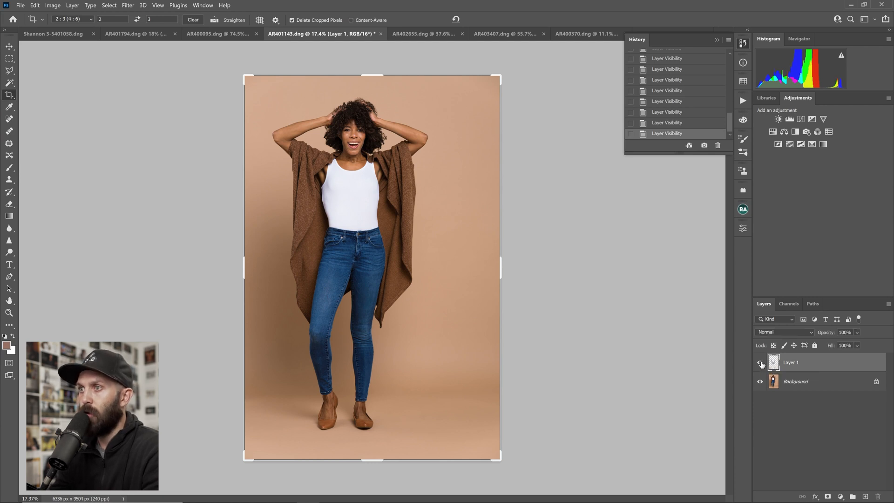
pyautogui.click(761, 363)
pyautogui.click(761, 363)
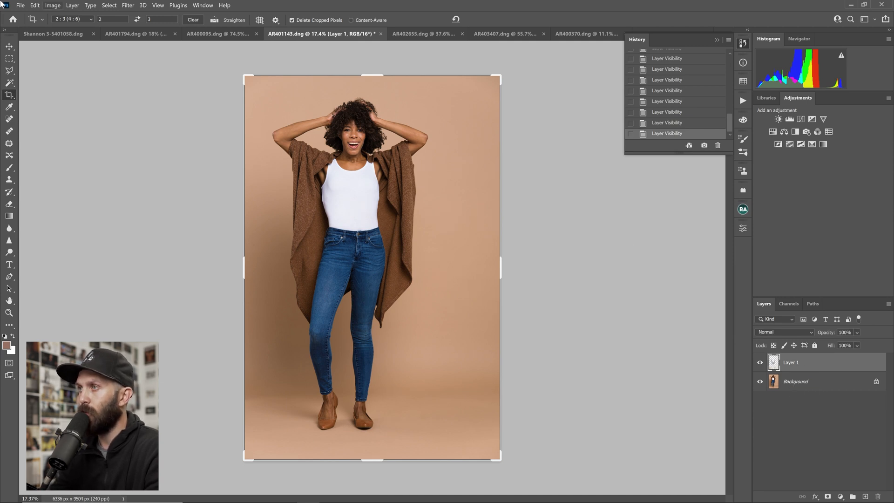
pyautogui.click(128, 5)
pyautogui.moveTo(170, 204)
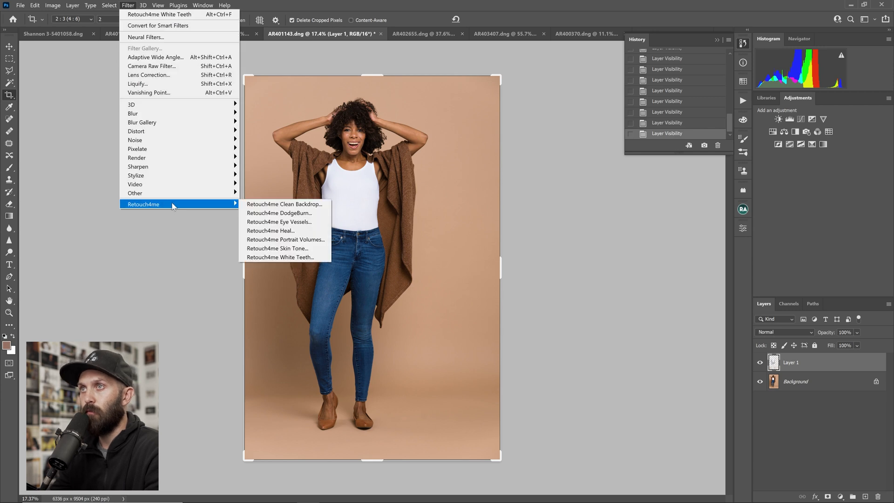
pyautogui.click(599, 266)
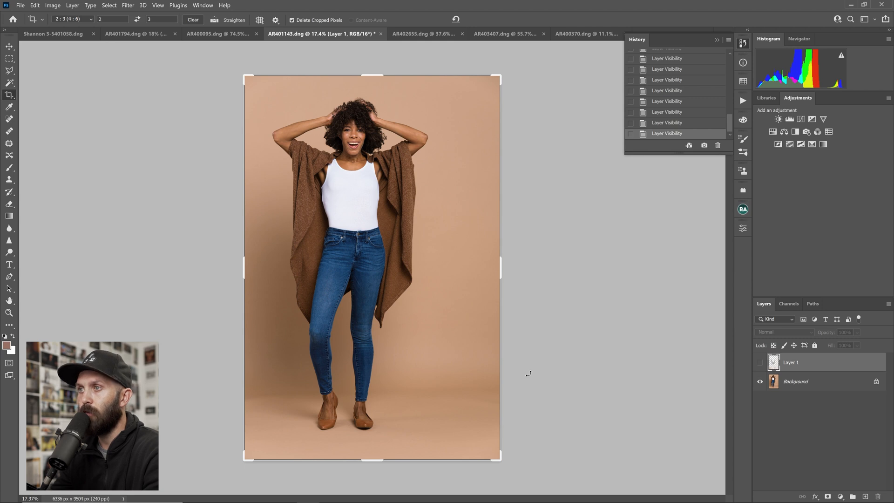
# Compare the backdrop floor around the shoes close up with Layer 1 hidden and shown, ending on the whole image.
pyautogui.scroll(3, 345, 427)
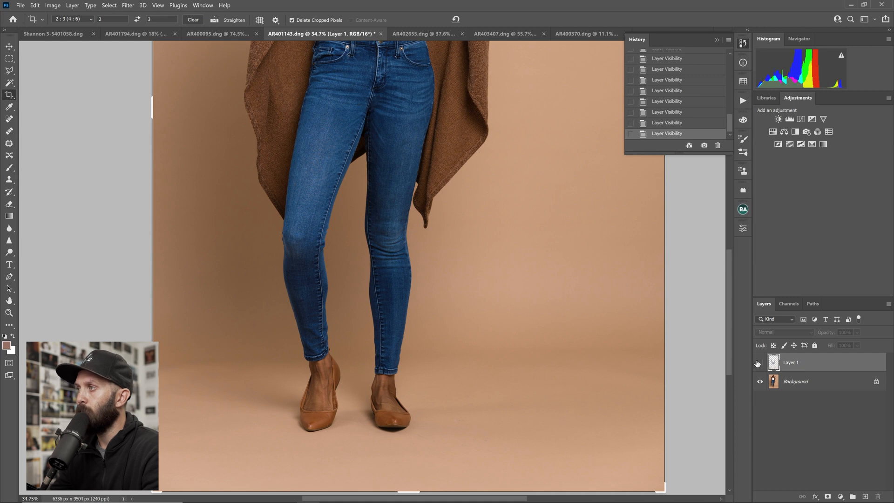
pyautogui.scroll(-1, 605, 357)
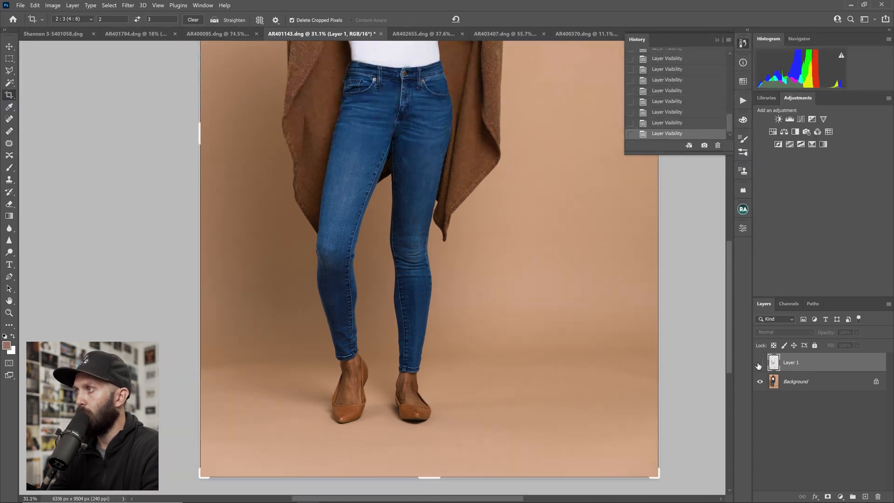
pyautogui.click(760, 365)
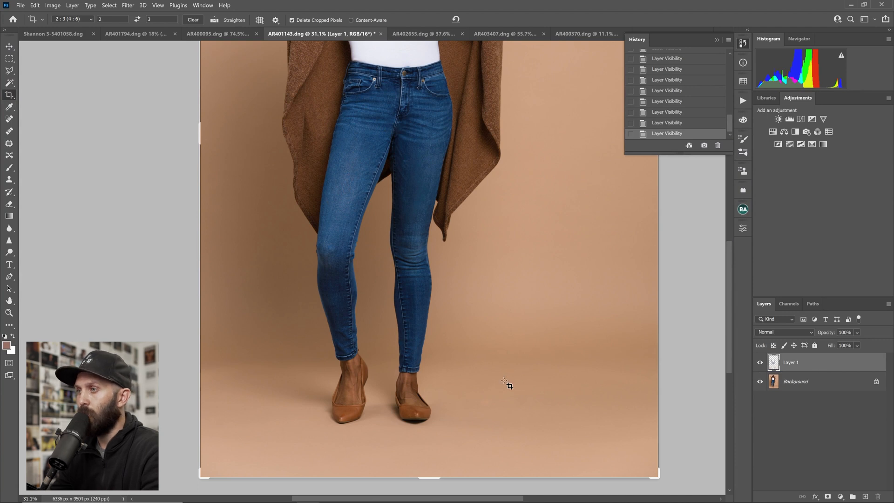
pyautogui.hotkey('ctrl', '0')
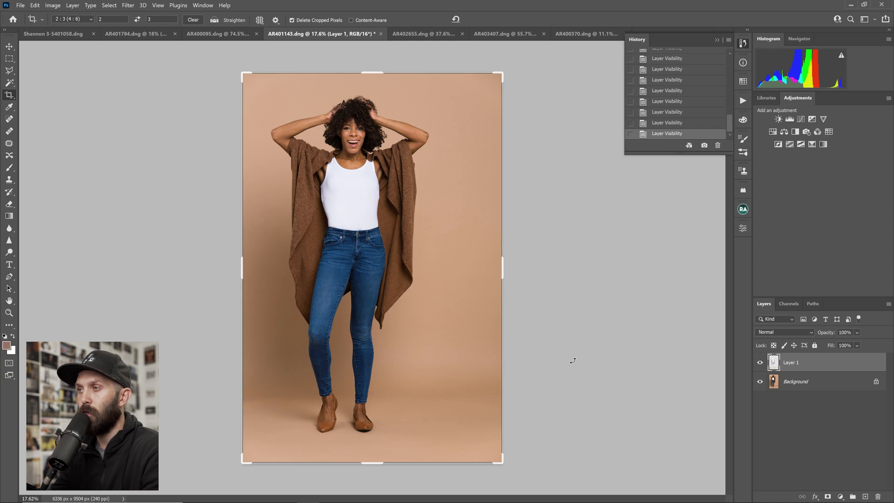
# Hide the Background layer of AR401143.dng to examine what Layer 1 covers on the floor.
pyautogui.moveTo(410, 427); pyautogui.dragTo(446, 427)
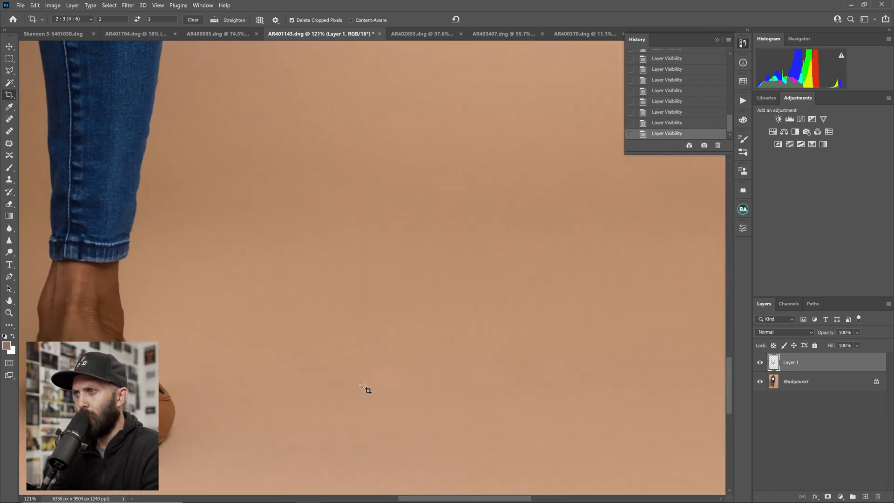
pyautogui.click(761, 383)
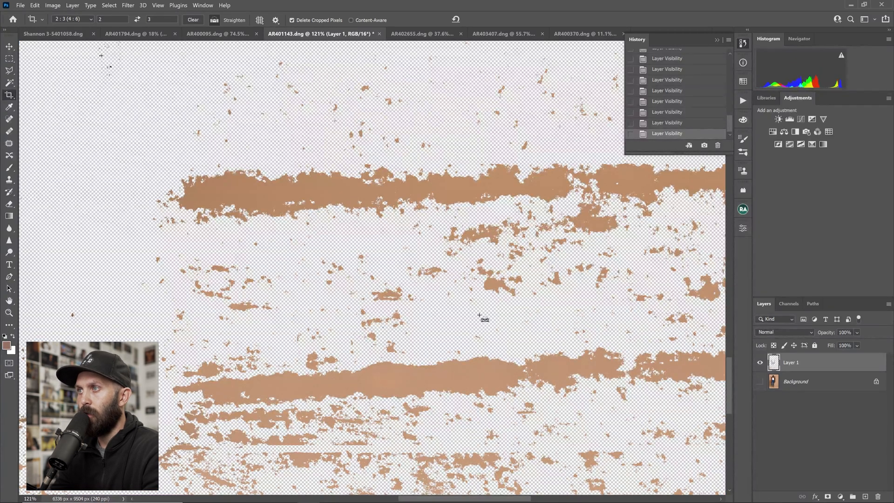
pyautogui.moveTo(529, 326); pyautogui.dragTo(495, 335)
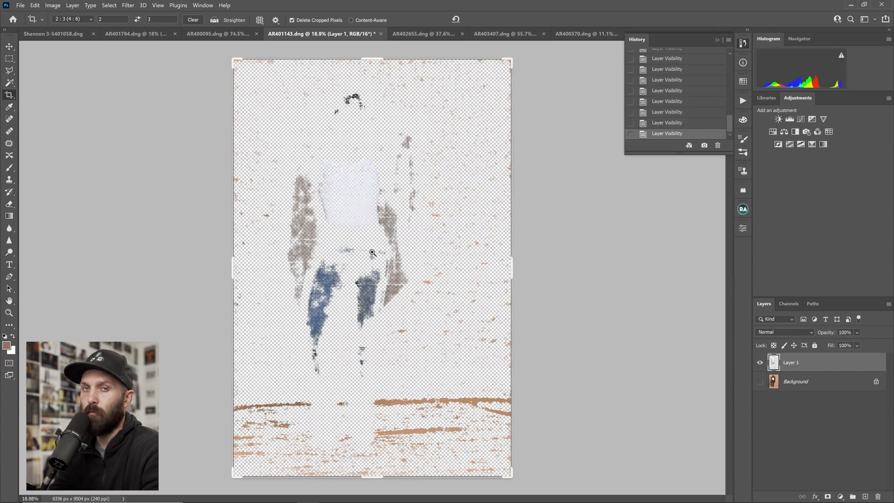
# Examine the isolated Layer 1 patches over the jeans, cardigan and white top, switching to the Move tool.
pyautogui.moveTo(366, 309); pyautogui.dragTo(397, 311)
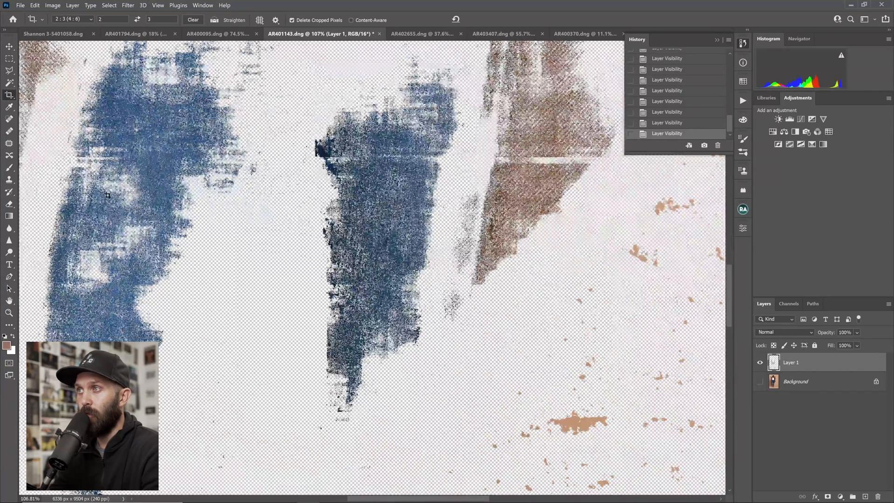
pyautogui.moveTo(386, 179); pyautogui.dragTo(362, 191)
pyautogui.moveTo(359, 137); pyautogui.dragTo(376, 291)
pyautogui.moveTo(381, 223); pyautogui.dragTo(398, 225)
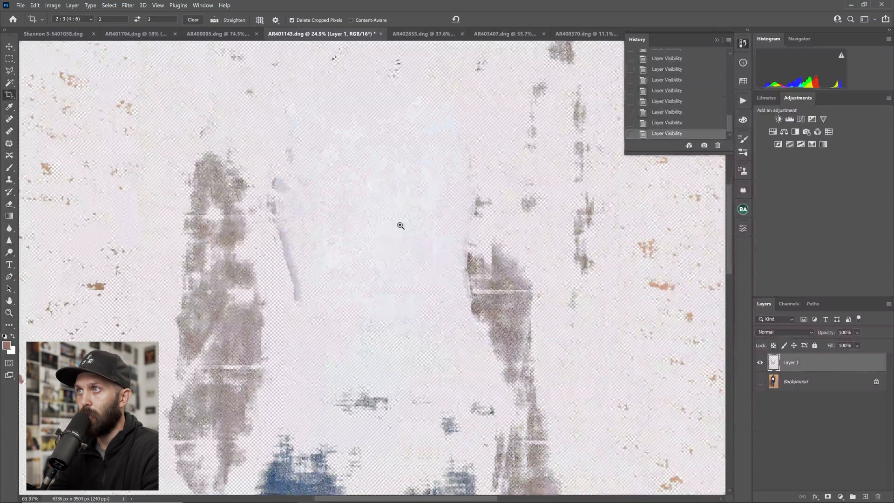
pyautogui.press('v')
pyautogui.moveTo(325, 150); pyautogui.dragTo(330, 296)
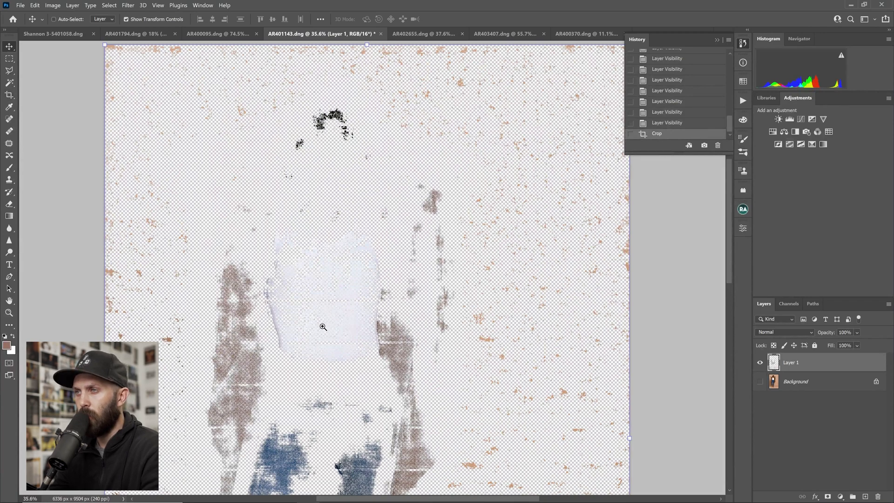
pyautogui.moveTo(323, 327); pyautogui.dragTo(334, 327)
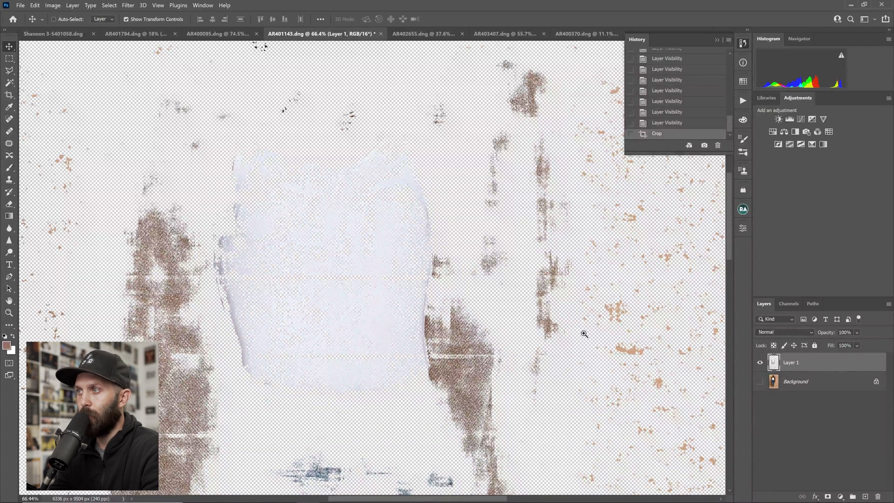
pyautogui.moveTo(584, 334); pyautogui.dragTo(574, 334)
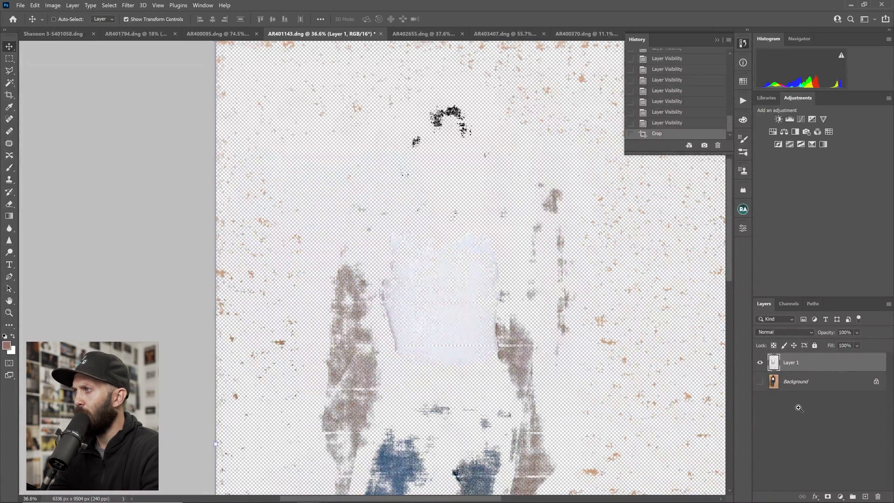
# Show the Background layer again and compare the denim texture close up by toggling Layer 1.
pyautogui.click(760, 381)
pyautogui.moveTo(536, 316); pyautogui.dragTo(526, 323)
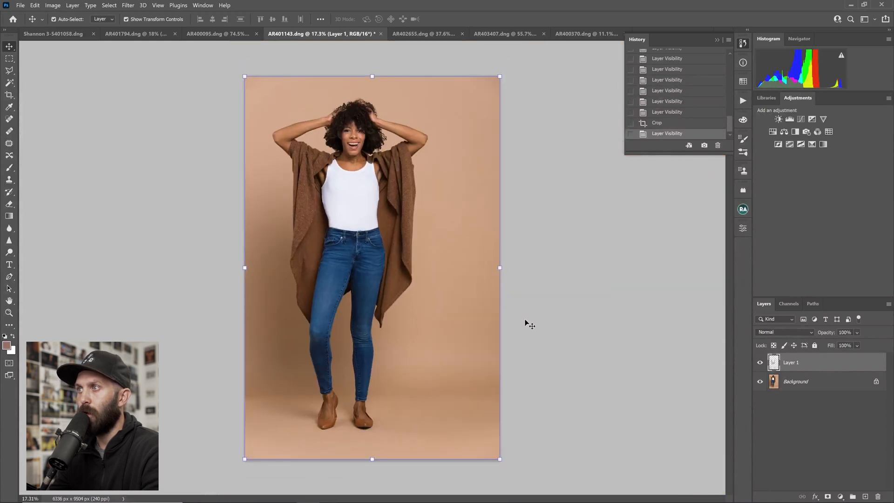
pyautogui.moveTo(371, 297); pyautogui.dragTo(418, 297)
pyautogui.moveTo(326, 248); pyautogui.dragTo(433, 263)
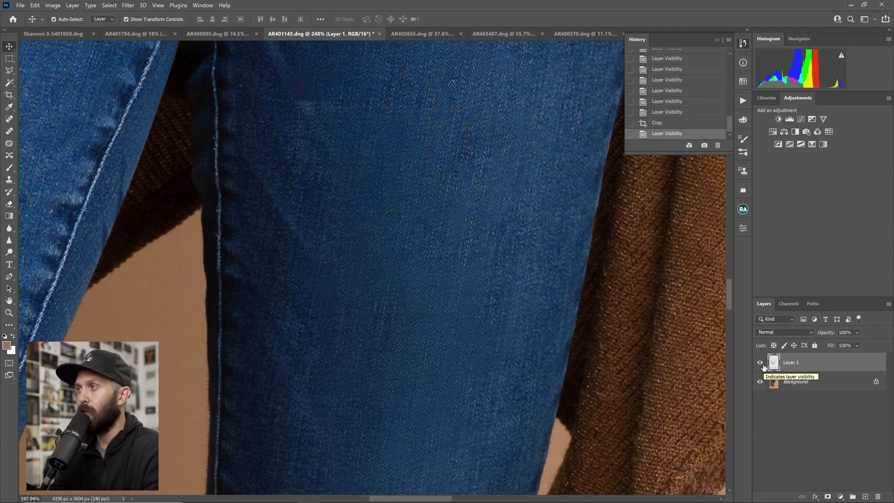
pyautogui.click(763, 367)
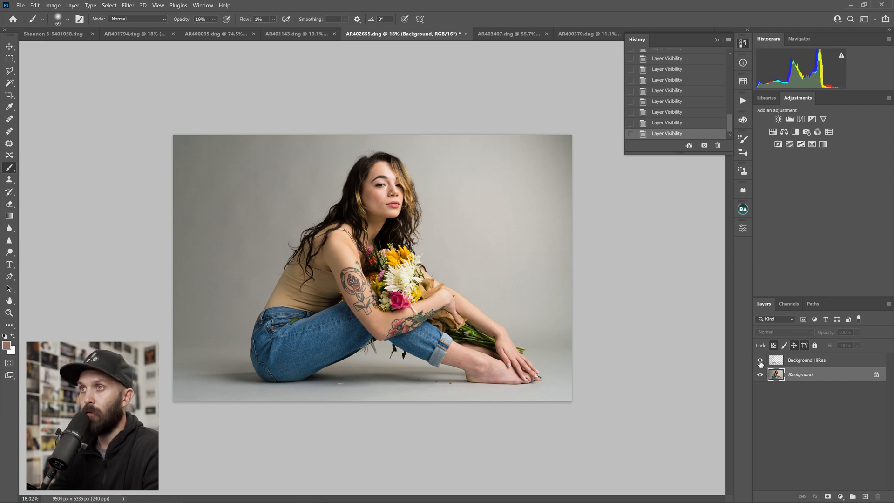
# Inspect the grey backdrop in AR402655.dng, and hide the Background layer to view Background HiRes on its own.
pyautogui.moveTo(209, 186); pyautogui.dragTo(236, 194)
pyautogui.moveTo(295, 228); pyautogui.dragTo(358, 217)
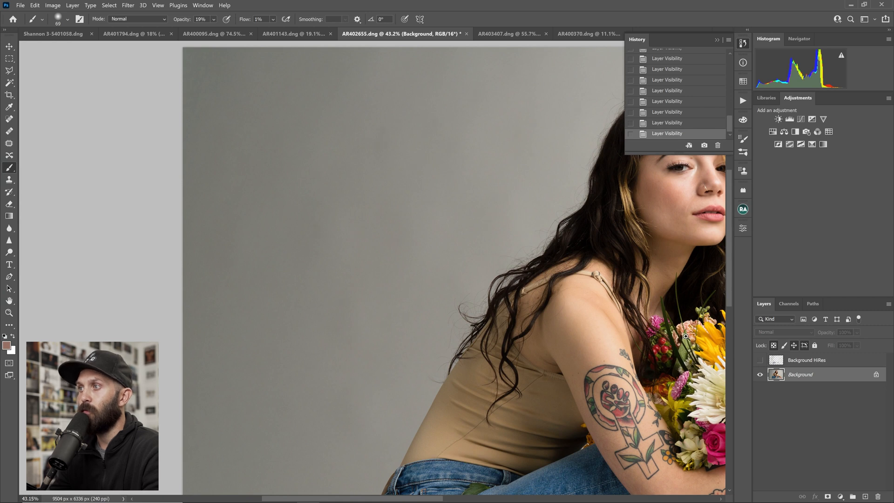
pyautogui.click(759, 375)
pyautogui.moveTo(641, 337); pyautogui.dragTo(379, 295)
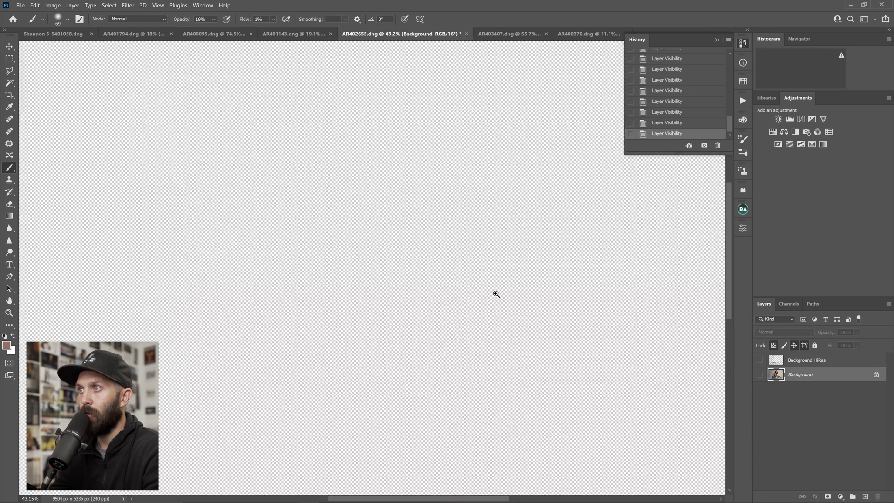
pyautogui.moveTo(497, 293); pyautogui.dragTo(473, 294)
pyautogui.click(759, 362)
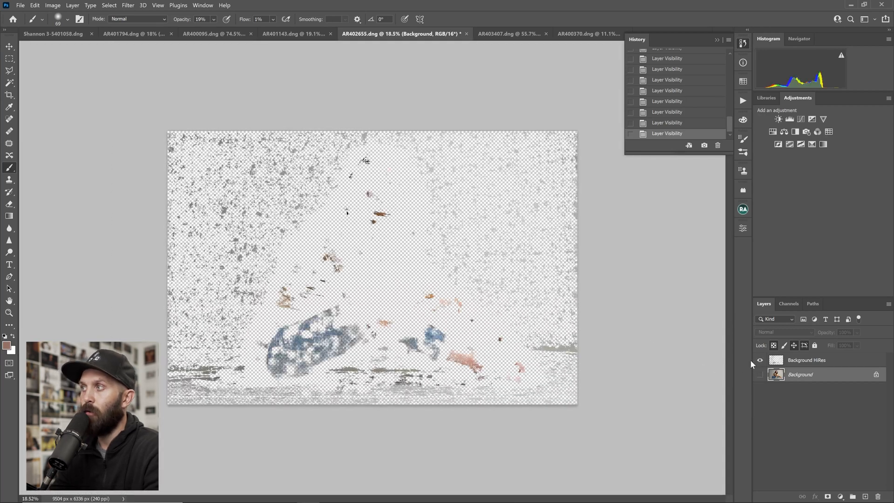
pyautogui.moveTo(403, 332); pyautogui.dragTo(418, 331)
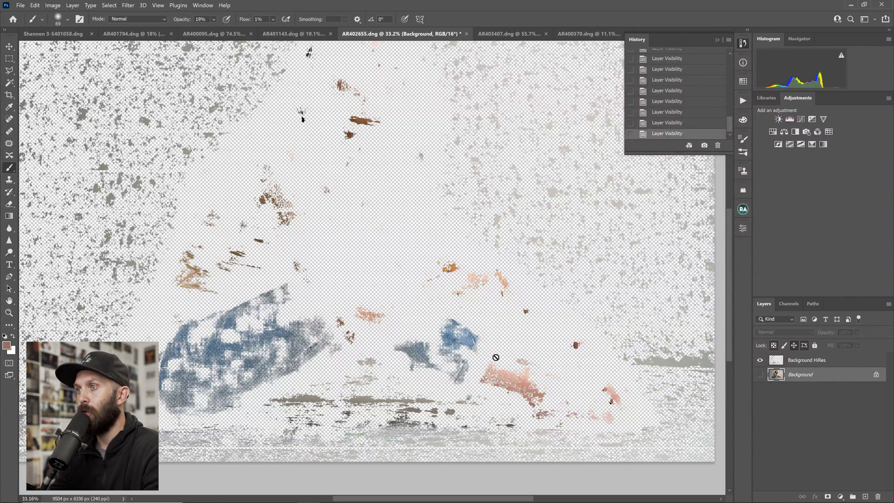
# Show the Background layer again and compare the floor debris beneath the legs with Background HiRes shown and hidden.
pyautogui.hotkey('ctrl', ',')
pyautogui.moveTo(343, 443); pyautogui.dragTo(396, 368)
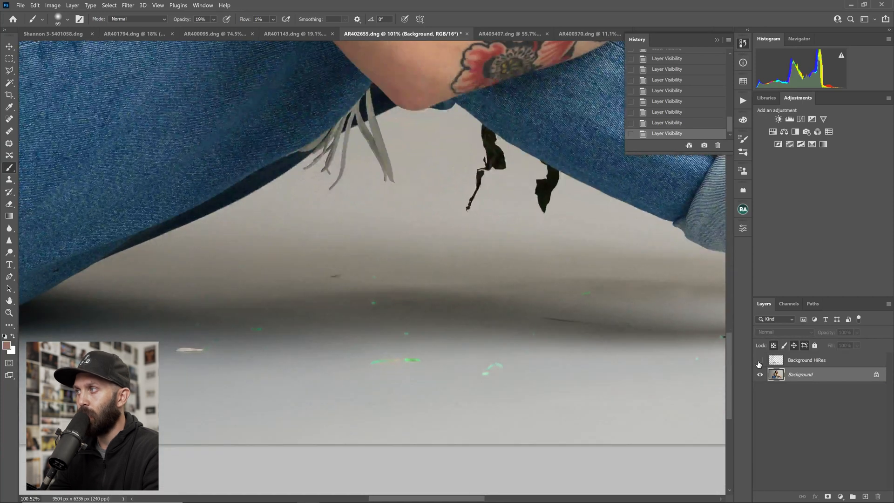
pyautogui.click(760, 360)
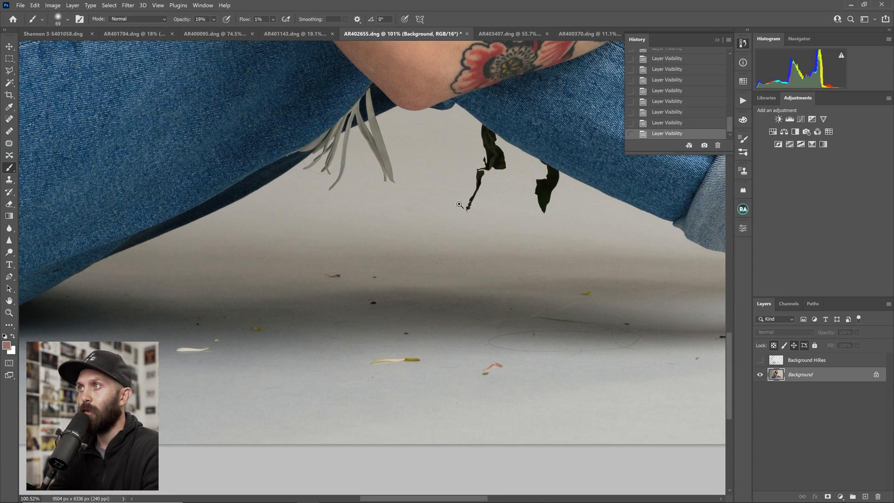
pyautogui.moveTo(476, 201); pyautogui.dragTo(422, 203)
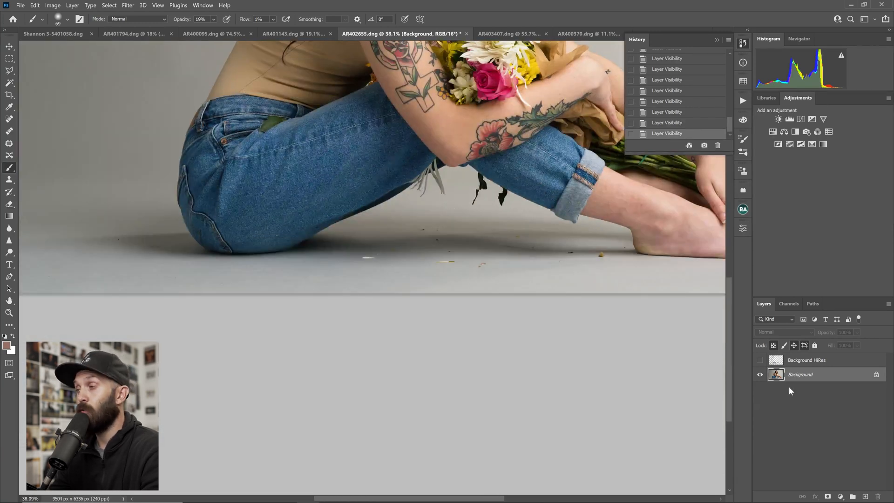
pyautogui.moveTo(484, 269); pyautogui.dragTo(499, 266)
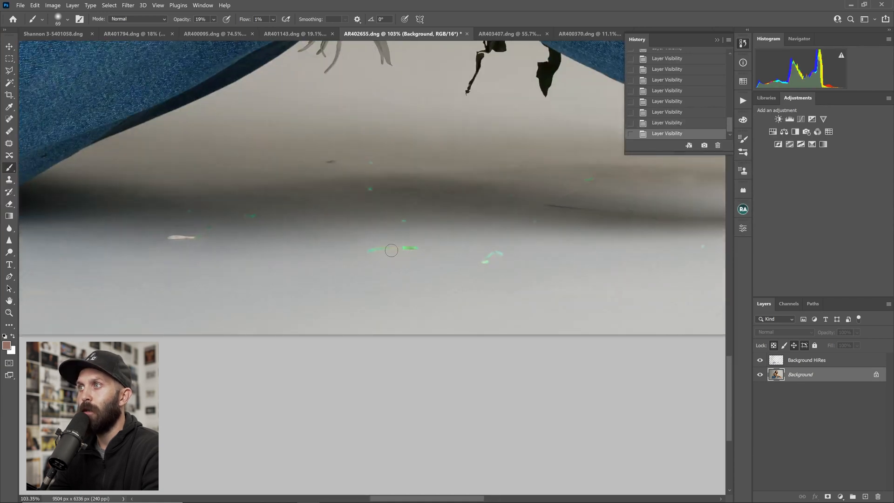
# Inspect the skin texture of the bare lower leg close up with the Background HiRes layer shown.
pyautogui.moveTo(582, 233)
pyautogui.mouseDown()
pyautogui.moveTo(538, 241)
pyautogui.moveTo(547, 242)
pyautogui.moveTo(541, 252)
pyautogui.mouseUp()
pyautogui.moveTo(476, 356); pyautogui.dragTo(521, 351)
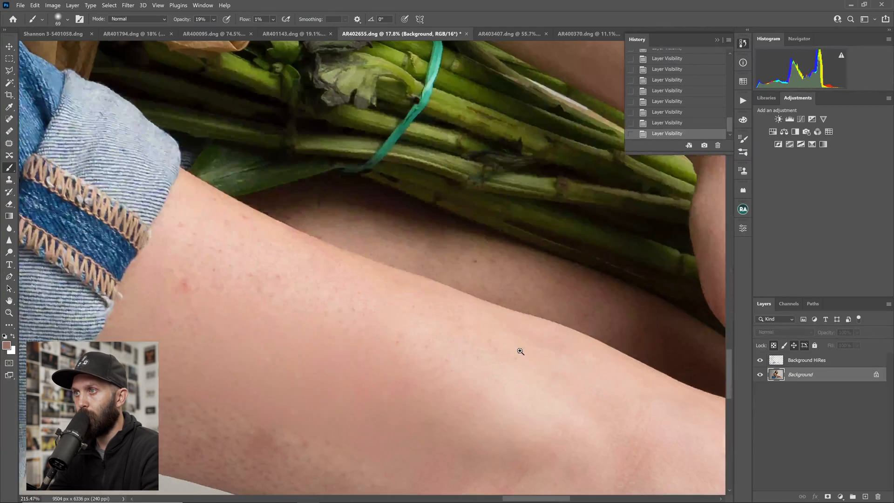
pyautogui.moveTo(412, 375); pyautogui.dragTo(403, 285)
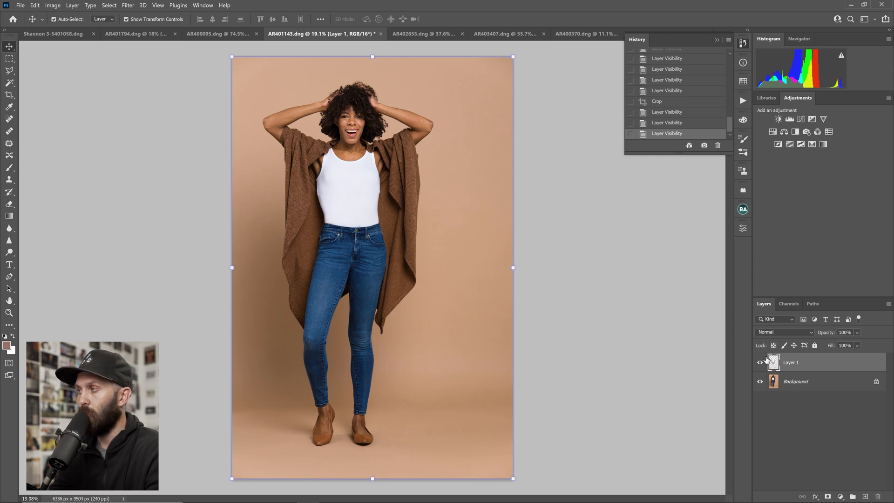
# Hide the Background layer in AR401143.dng to view Layer 1 alone, and select the Brush tool.
pyautogui.click(761, 382)
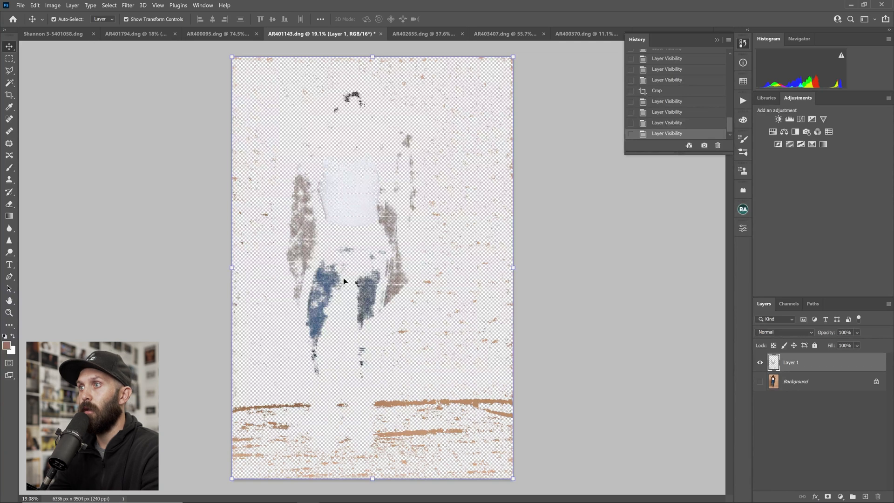
pyautogui.press('b')
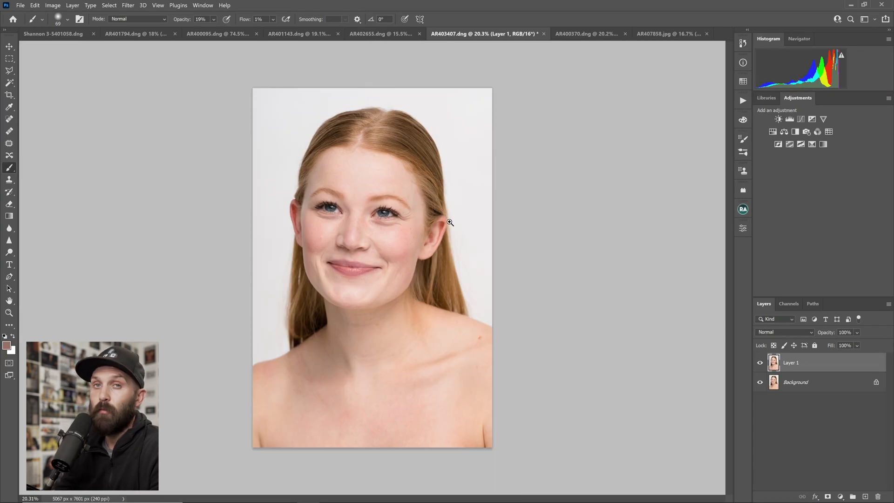
# Examine the eye in AR403407.dng close up with Layer 1 hidden and shown again.
pyautogui.moveTo(394, 207); pyautogui.dragTo(423, 210)
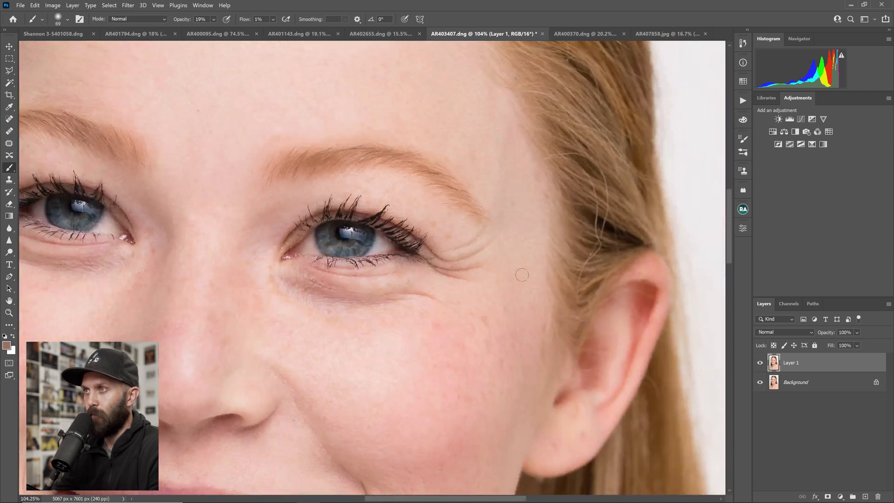
pyautogui.click(760, 368)
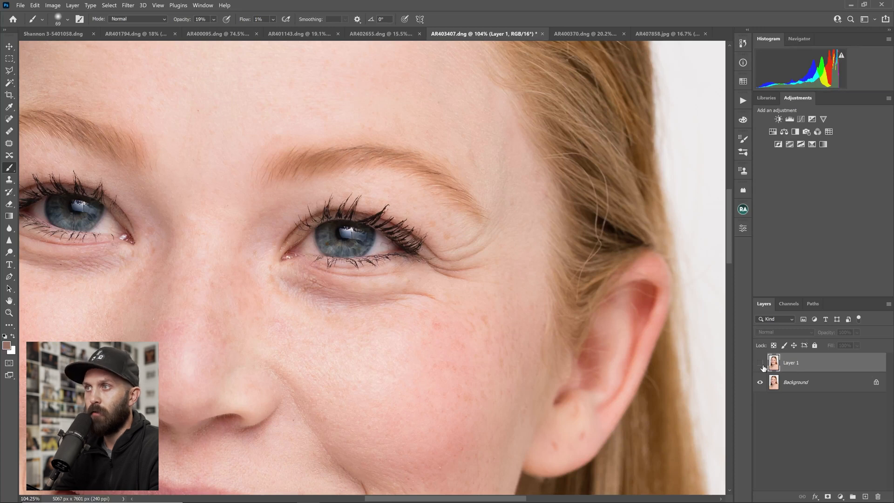
pyautogui.moveTo(340, 259); pyautogui.dragTo(363, 266)
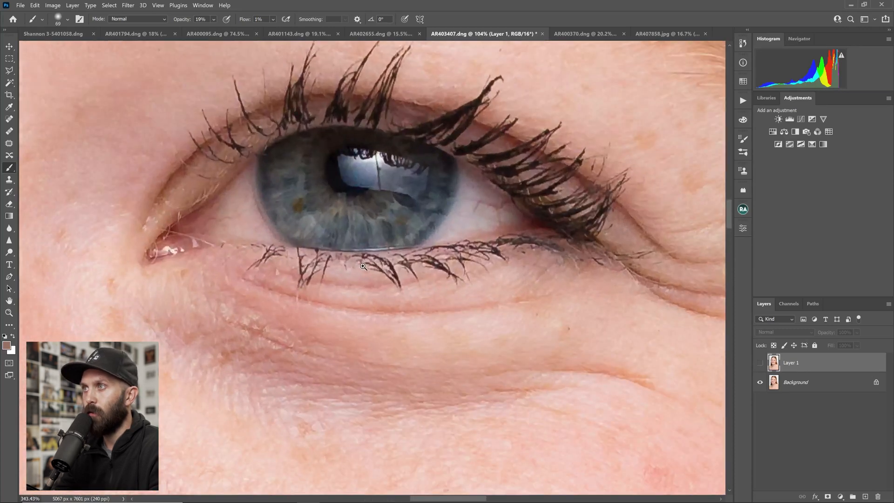
pyautogui.moveTo(373, 233); pyautogui.dragTo(385, 281)
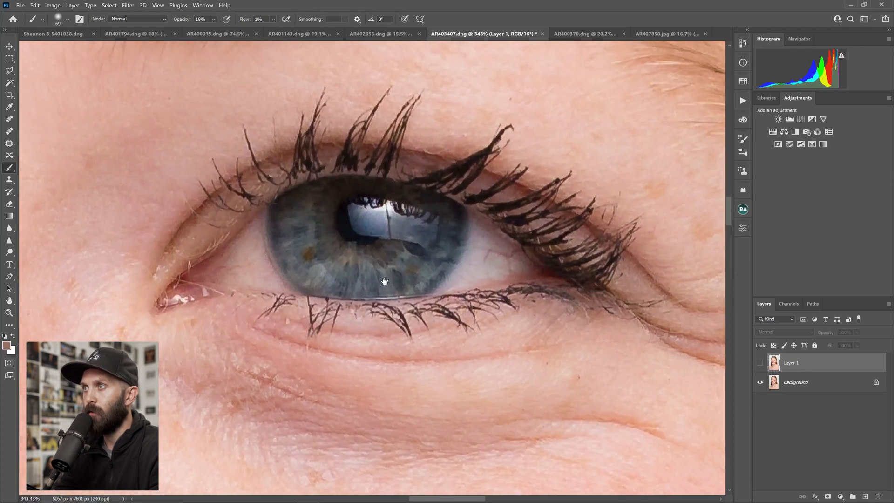
pyautogui.click(761, 365)
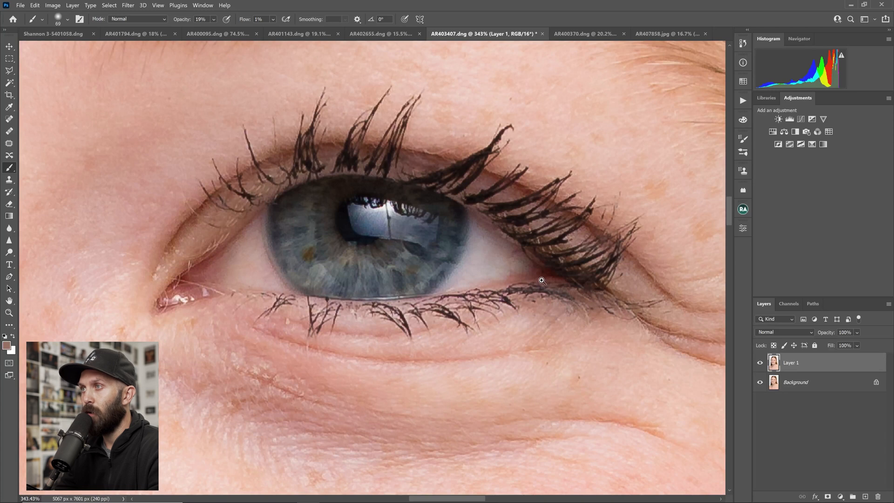
# Compare the blood vessels in the white of the eye at higher magnification with Layer 1 hidden and shown.
pyautogui.moveTo(588, 304); pyautogui.dragTo(535, 305)
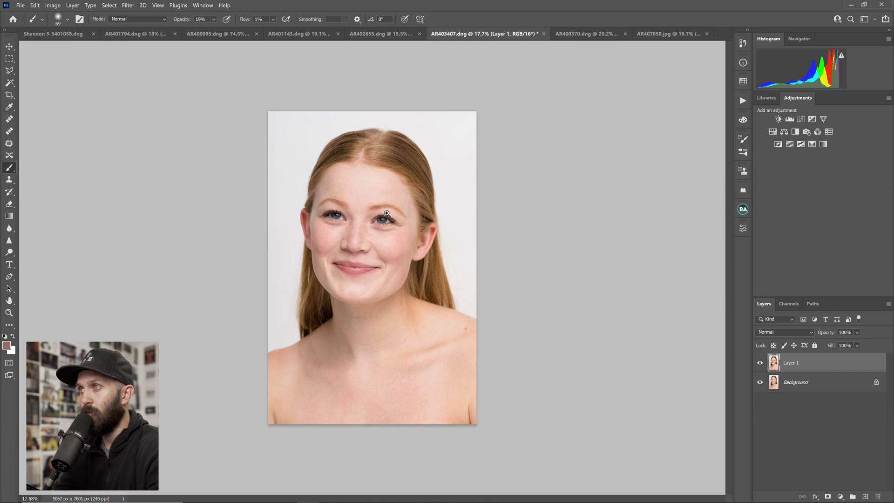
pyautogui.moveTo(383, 222); pyautogui.dragTo(375, 266)
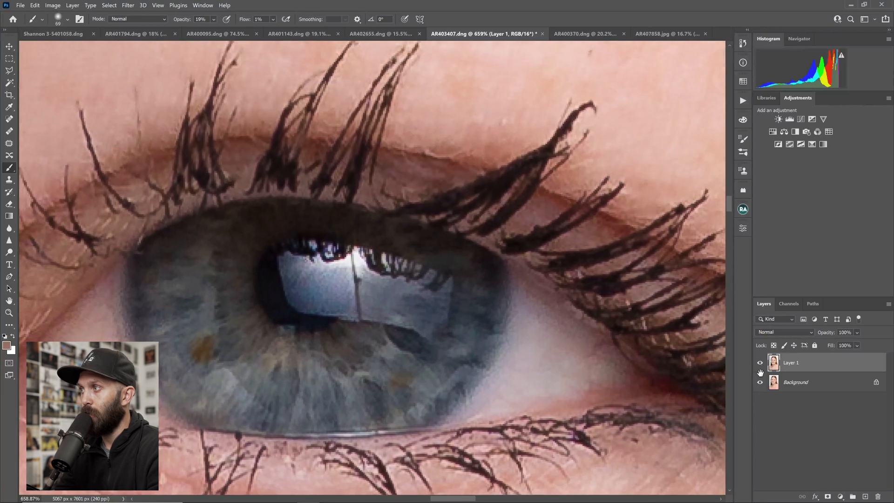
pyautogui.click(761, 364)
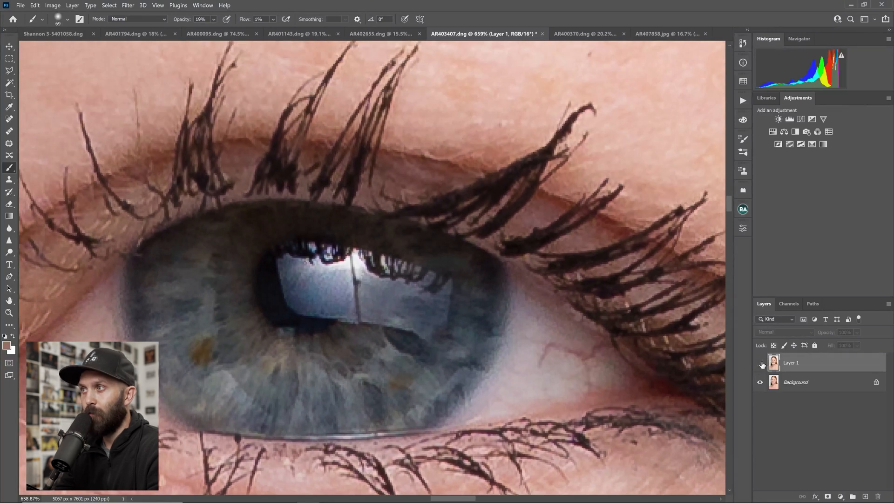
pyautogui.click(762, 364)
pyautogui.click(761, 363)
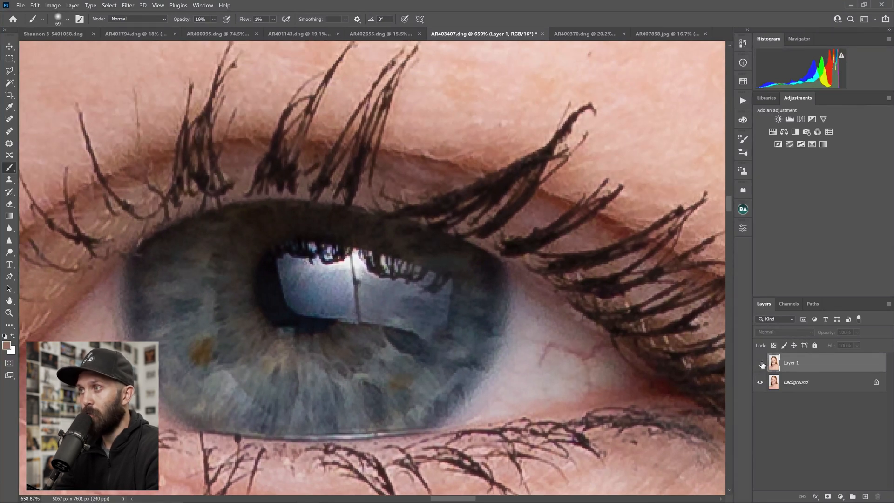
pyautogui.click(762, 364)
pyautogui.moveTo(580, 260); pyautogui.dragTo(504, 292)
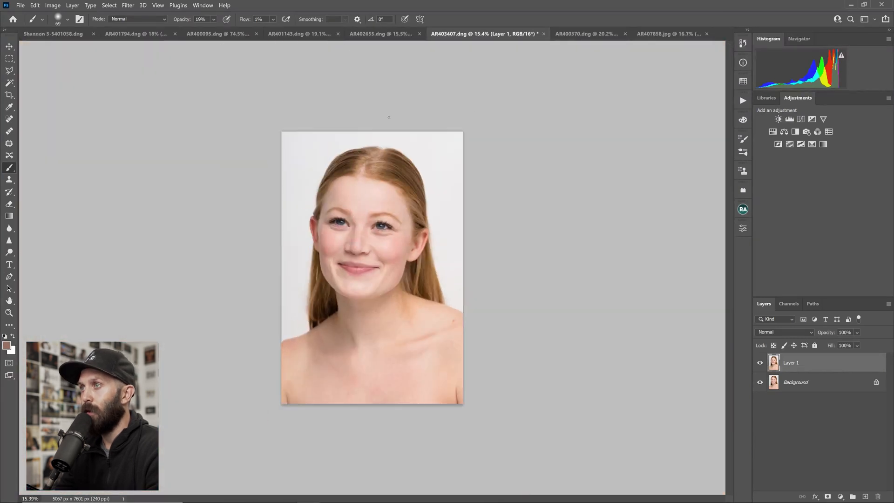
# Switch to AR400370.dng and show the Skin Tone HR layer while examining the skin around the eye.
pyautogui.click(589, 42)
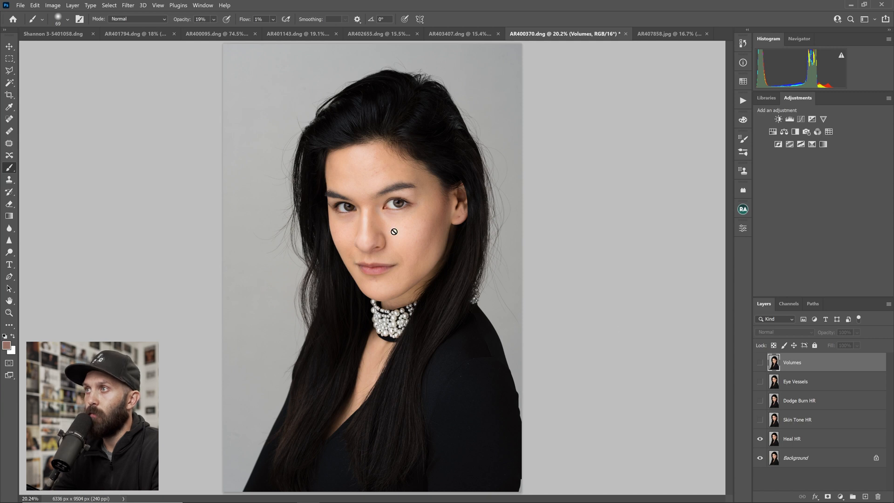
pyautogui.moveTo(416, 231); pyautogui.dragTo(423, 233)
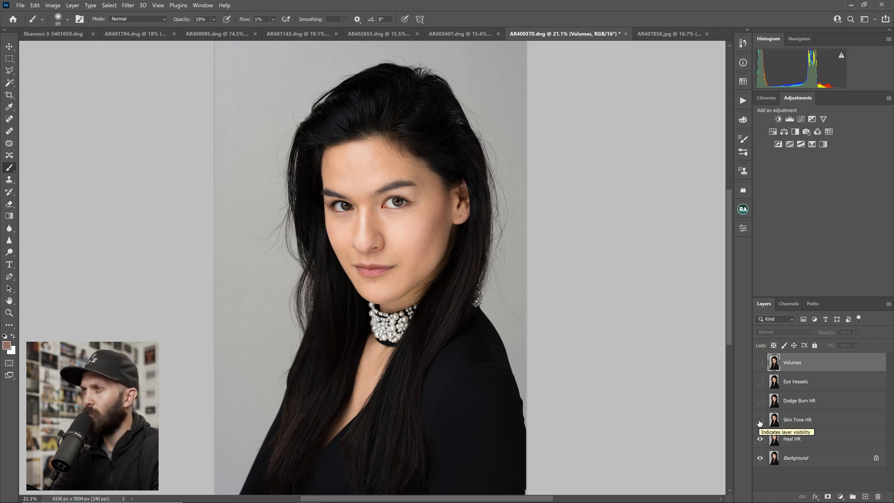
pyautogui.moveTo(409, 226); pyautogui.dragTo(475, 342)
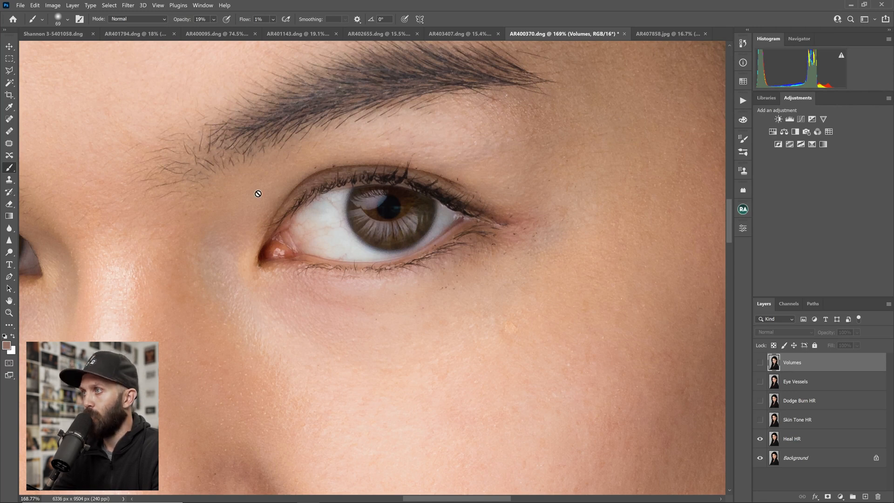
pyautogui.click(761, 421)
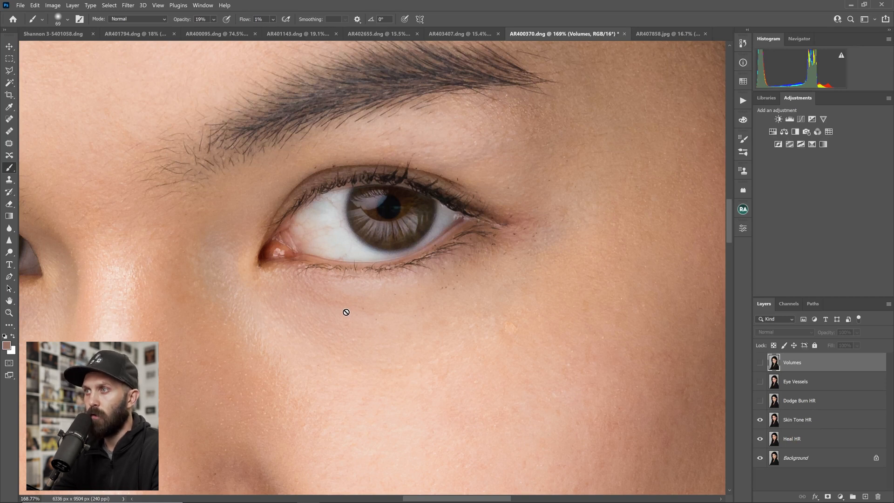
# Inspect the skin tone across the cheek and forehead, and show the Dodge Burn HR layer.
pyautogui.moveTo(599, 367); pyautogui.dragTo(579, 367)
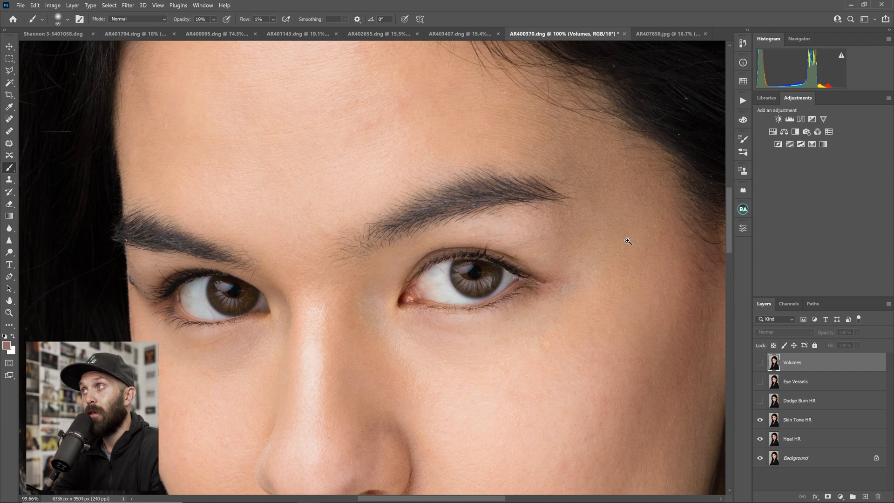
pyautogui.moveTo(644, 296); pyautogui.dragTo(511, 254)
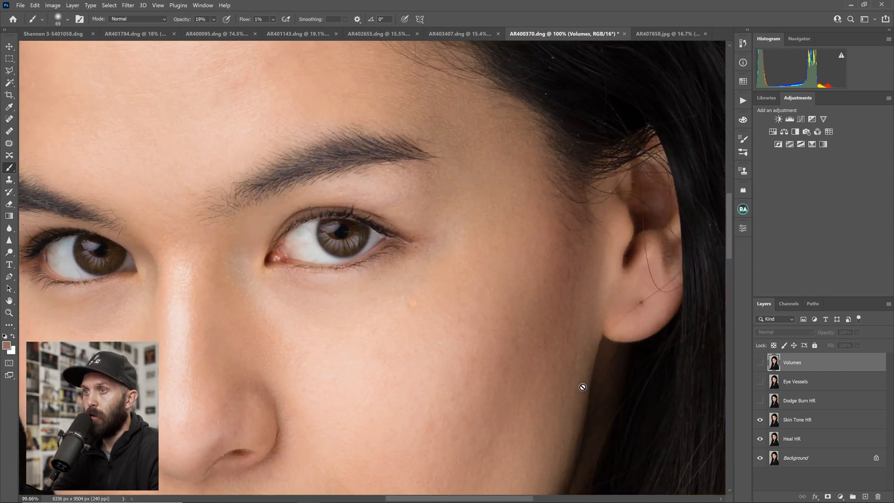
pyautogui.scroll(-1, 431, 325)
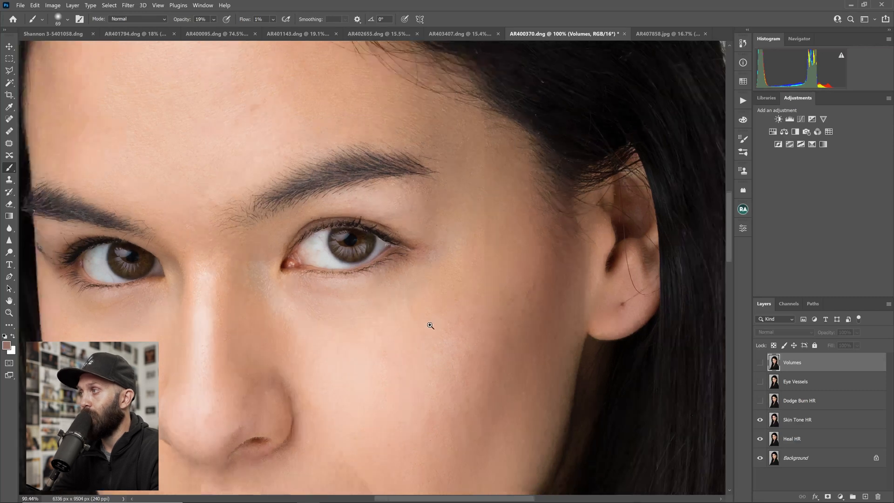
pyautogui.scroll(-4, 430, 325)
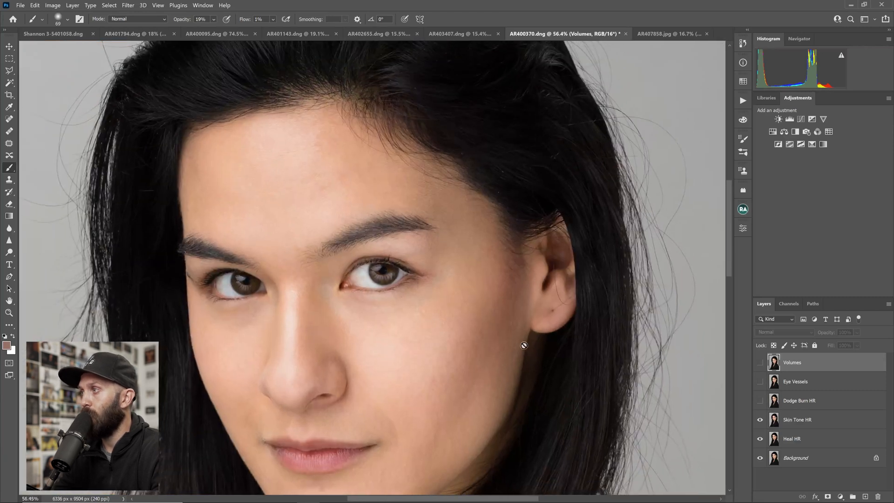
pyautogui.click(761, 404)
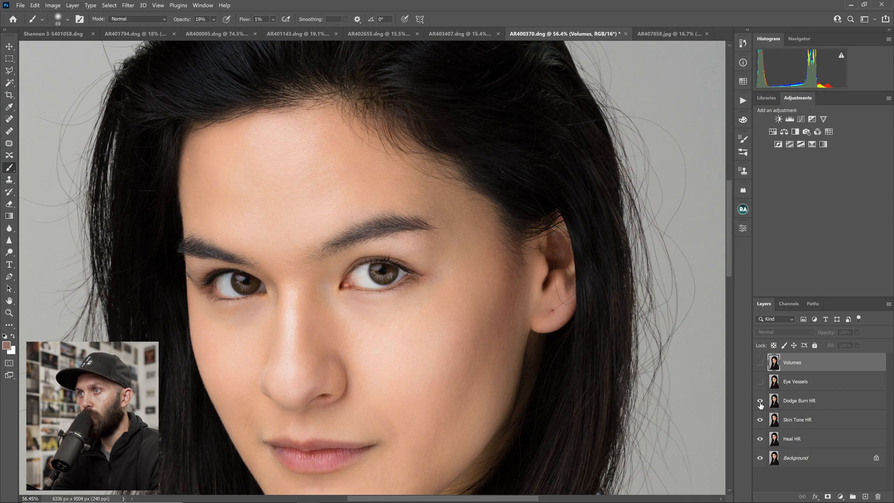
pyautogui.moveTo(603, 396); pyautogui.dragTo(596, 398)
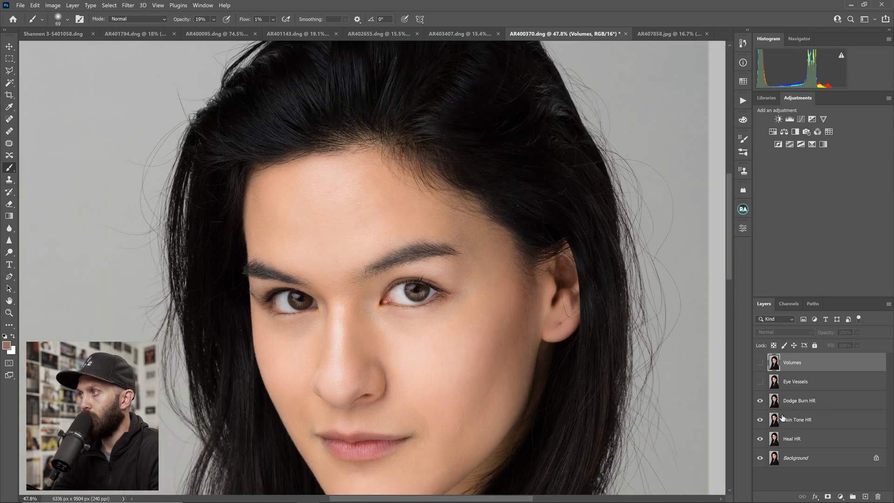
# Show the Eye Vessels layer while viewing both eyes close up, and show the Volumes layer over the whole portrait.
pyautogui.moveTo(413, 309); pyautogui.dragTo(429, 325)
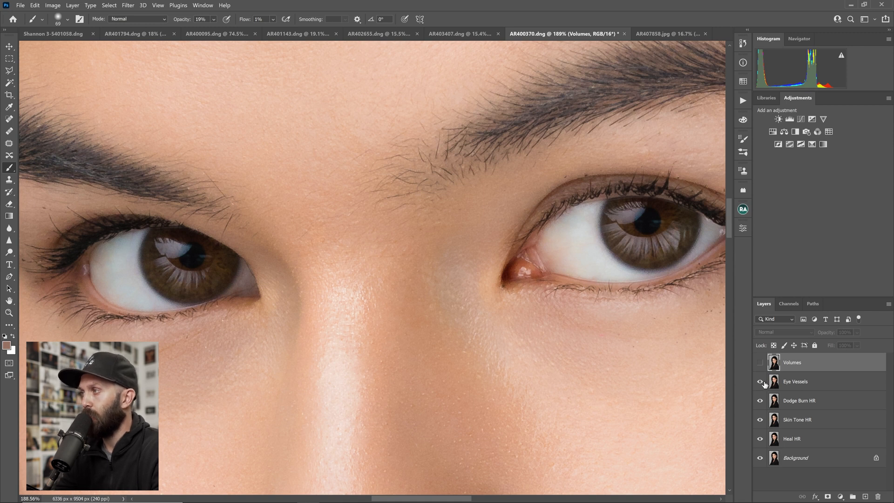
pyautogui.hotkey('ctrl', '0')
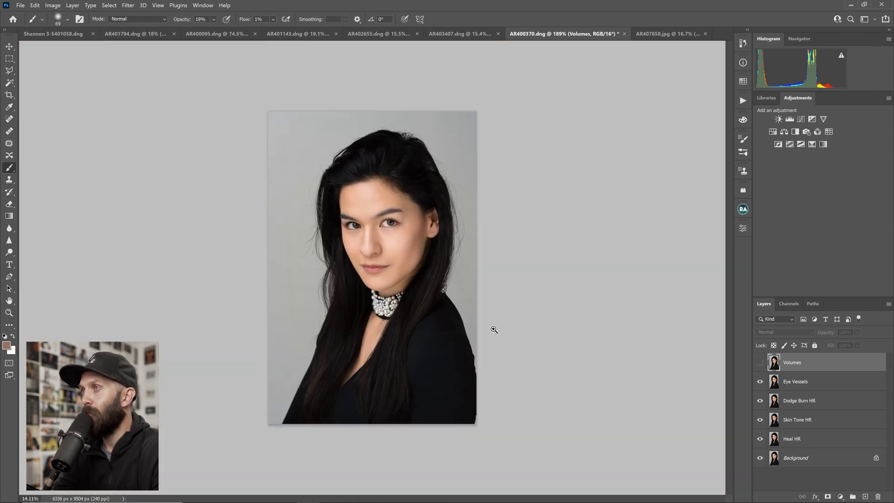
pyautogui.click(760, 365)
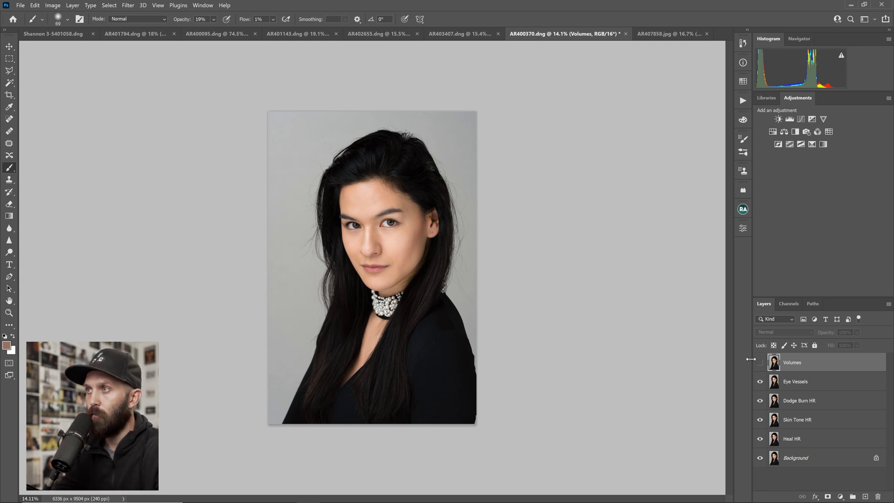
pyautogui.click(760, 362)
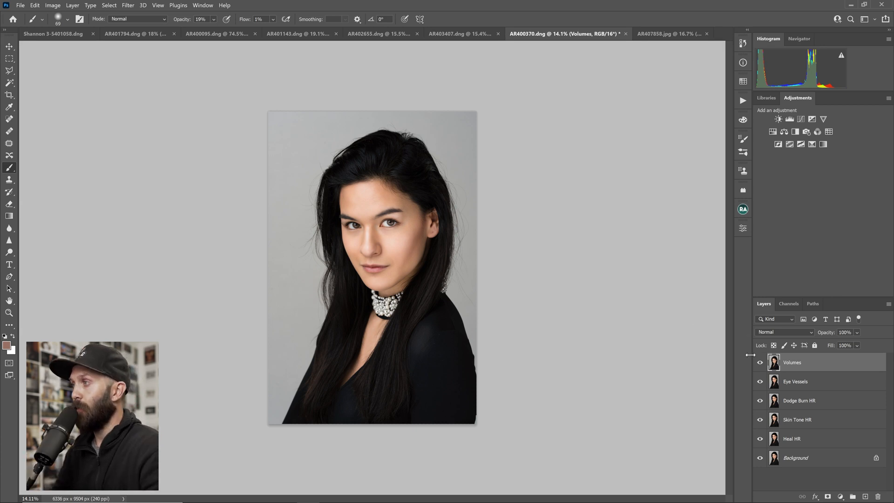
# Compare the whole portrait with the Volumes layer hidden and shown.
pyautogui.click(760, 365)
pyautogui.click(761, 365)
pyautogui.click(761, 365)
pyautogui.click(760, 365)
pyautogui.click(760, 365)
pyautogui.click(761, 365)
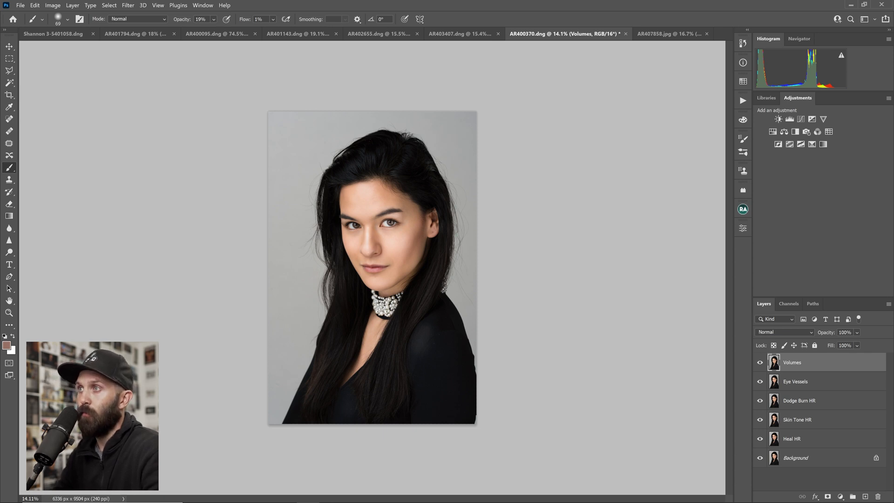
# Compare the light and shadow on the face close up with the Volumes layer hidden and shown.
pyautogui.scroll(6, 390, 223)
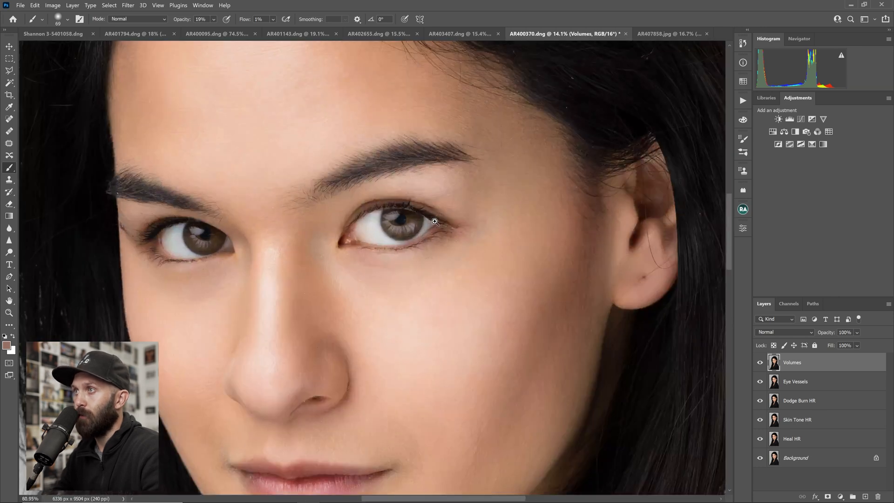
pyautogui.click(760, 362)
pyautogui.click(760, 363)
pyautogui.click(760, 362)
# Try out the fill adjustment on the Volumes layer, leaving the fill at 100%.
pyautogui.moveTo(866, 345); pyautogui.dragTo(893, 352)
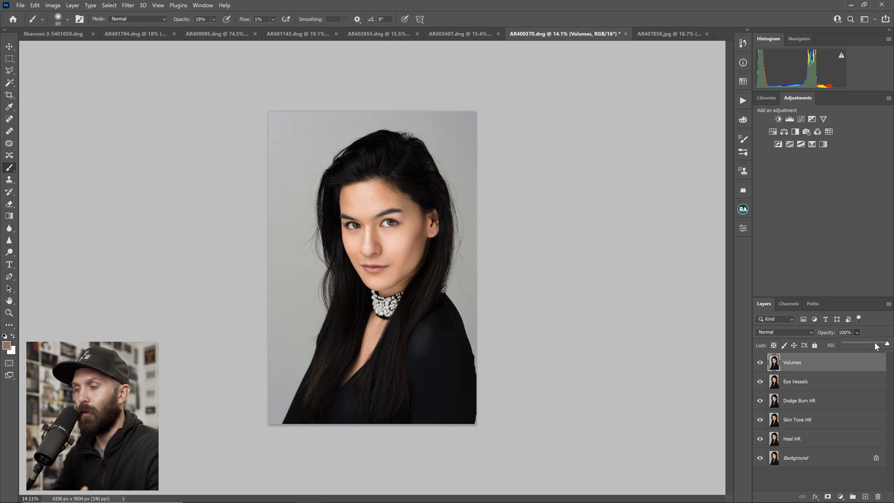
pyautogui.moveTo(877, 346)
pyautogui.mouseDown()
pyautogui.moveTo(869, 347)
pyautogui.moveTo(887, 345)
pyautogui.mouseUp()
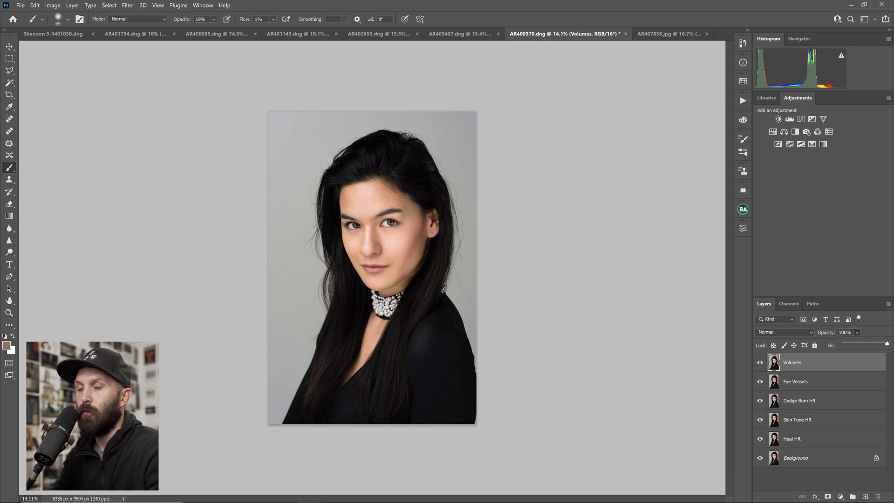
pyautogui.moveTo(859, 342); pyautogui.dragTo(861, 341)
# Toggle the Volumes layer repeatedly at full fill to evaluate its contouring effect, leaving it shown.
pyautogui.click(759, 366)
pyautogui.click(759, 367)
pyautogui.click(759, 367)
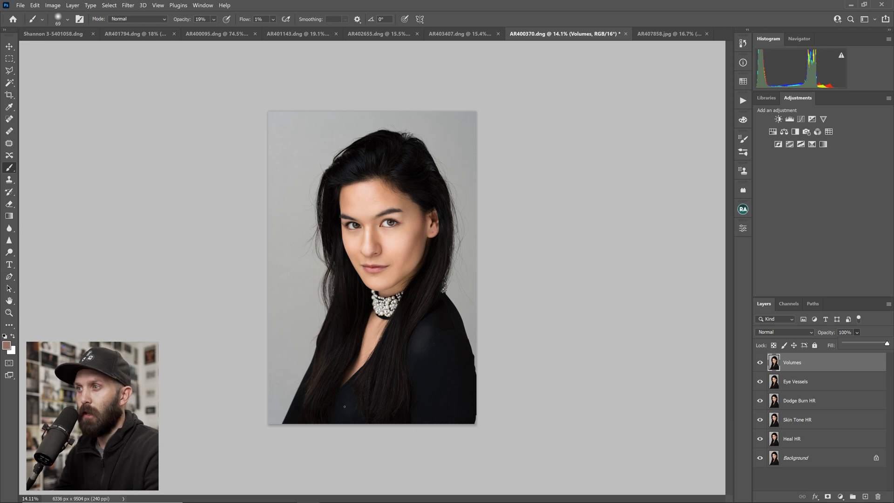
pyautogui.click(760, 364)
pyautogui.click(760, 365)
pyautogui.click(760, 364)
pyautogui.click(760, 364)
pyautogui.click(760, 364)
pyautogui.click(759, 365)
pyautogui.click(760, 364)
pyautogui.click(759, 364)
pyautogui.click(760, 364)
pyautogui.click(760, 365)
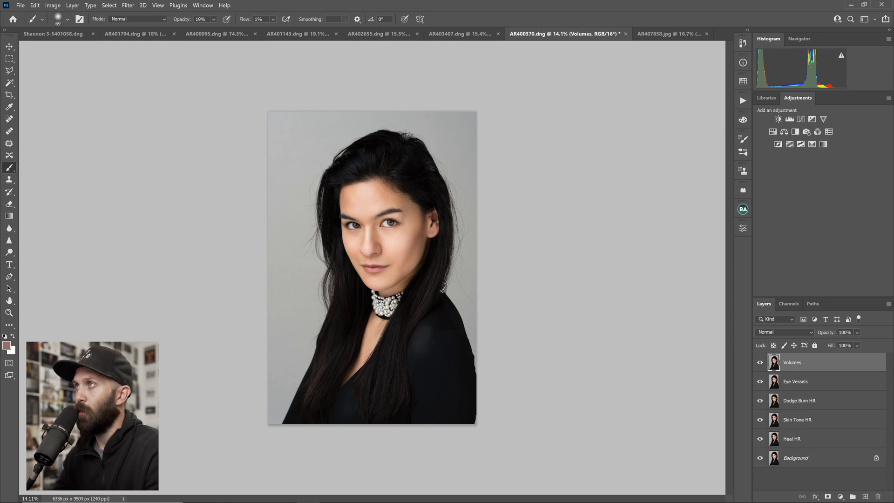
# Switch to AR407858.jpg and compare the blue-backdrop portrait with Layer 1 hidden and shown.
pyautogui.hotkey('ctrl', 'Tab')
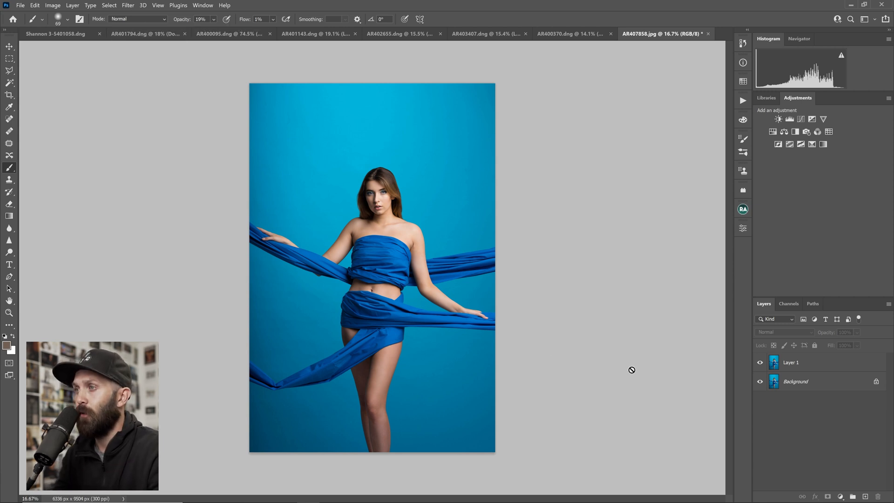
pyautogui.click(760, 364)
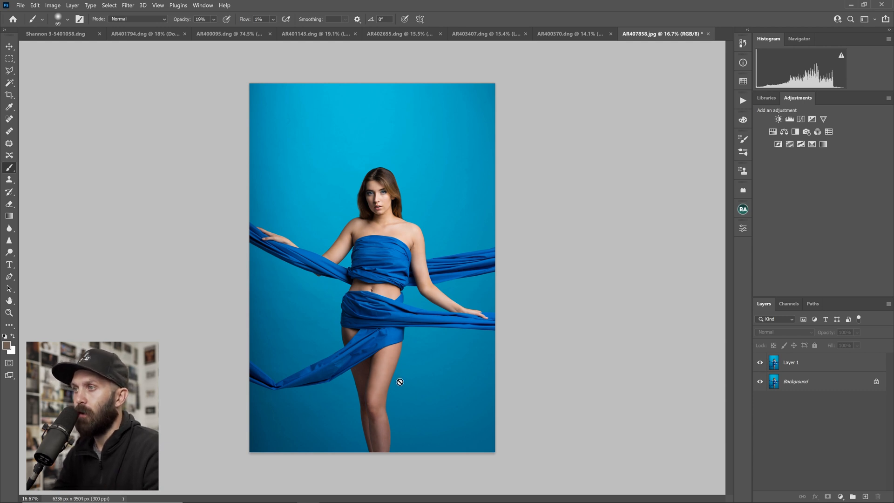
pyautogui.click(760, 364)
pyautogui.click(760, 364)
pyautogui.click(760, 366)
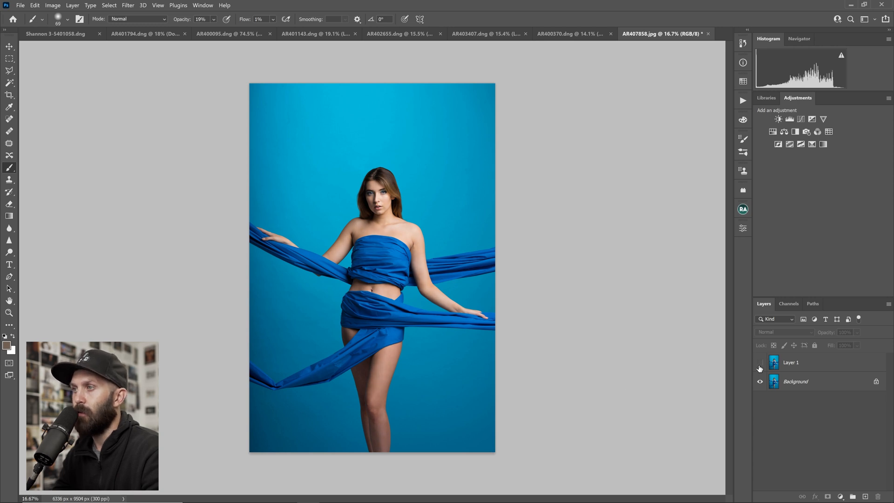
pyautogui.click(760, 365)
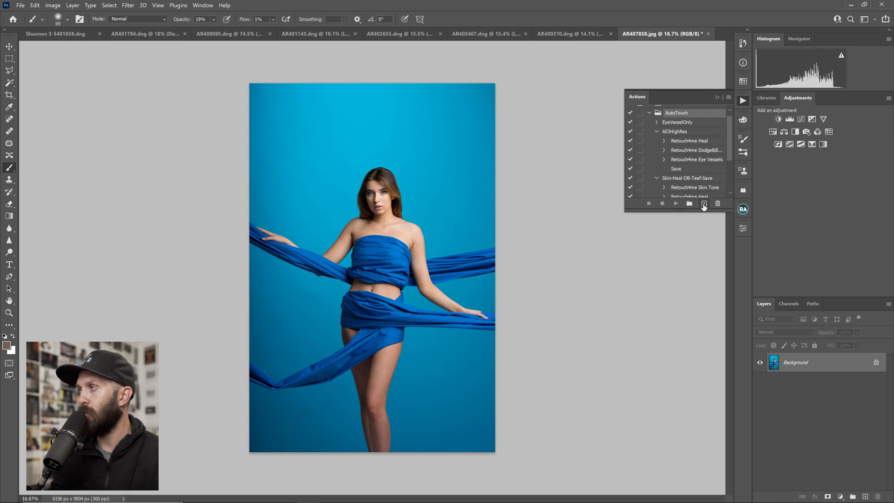
# Create an action named HealVol in the AutoTouch set and start recording it.
pyautogui.click(703, 205)
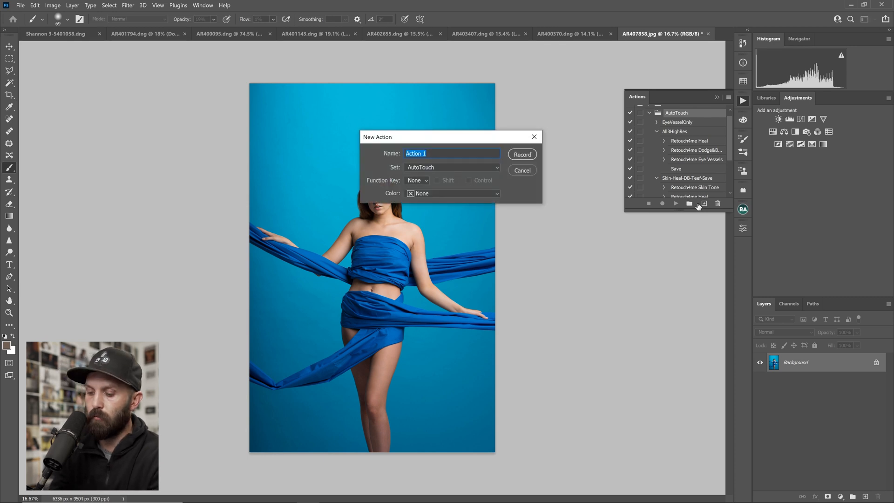
pyautogui.write('HealVol')
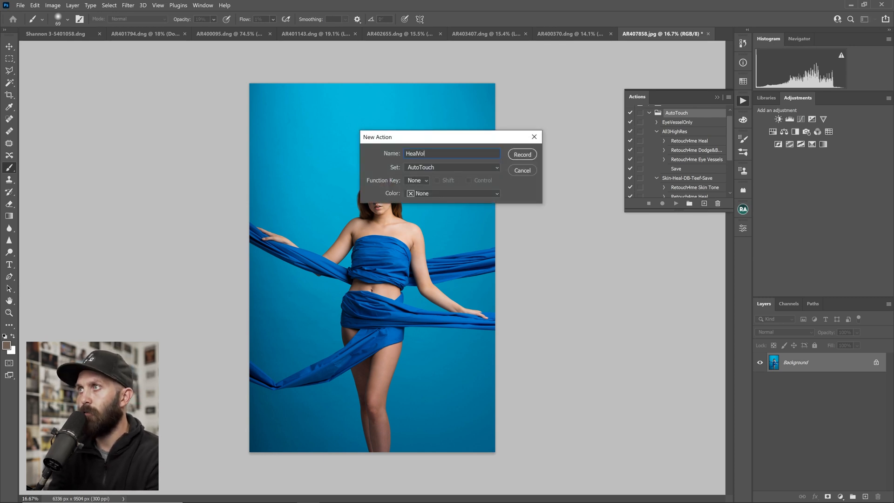
pyautogui.click(523, 155)
# Record the Retouch4me Heal and Retouch4me Portrait Volumes filters into the HealVol action, ending the recording after both.
pyautogui.click(128, 5)
pyautogui.moveTo(187, 204)
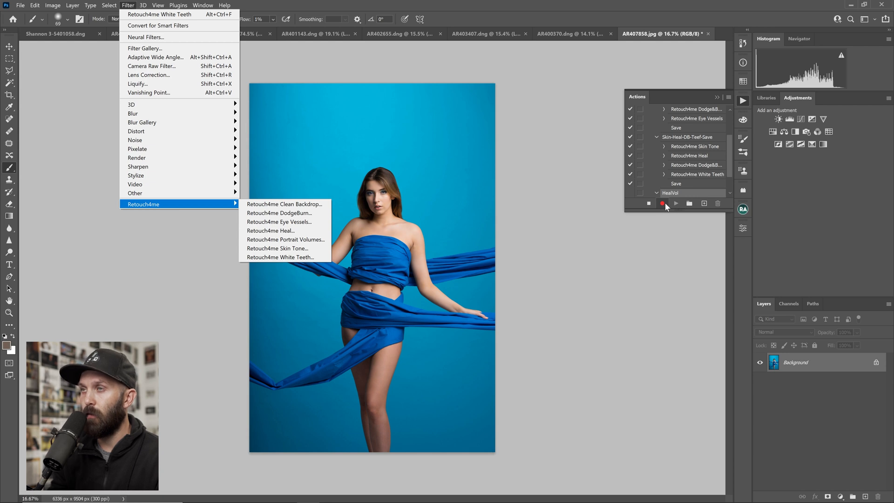
pyautogui.click(313, 232)
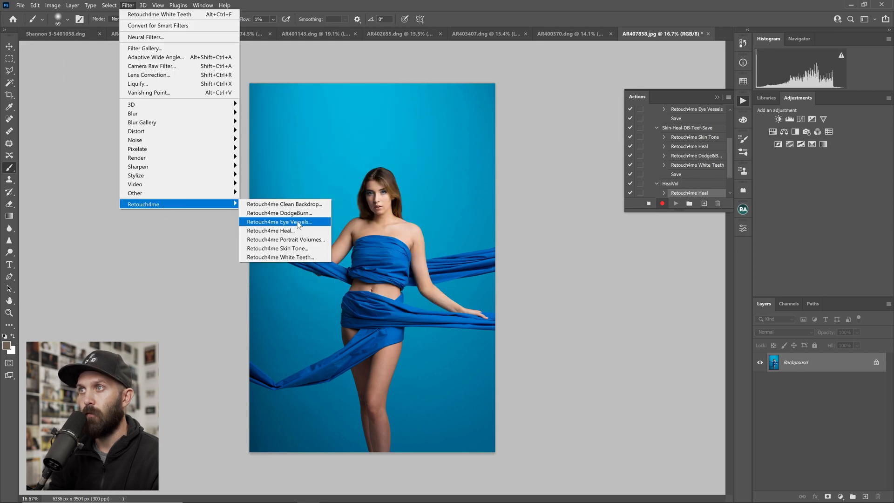
pyautogui.click(301, 242)
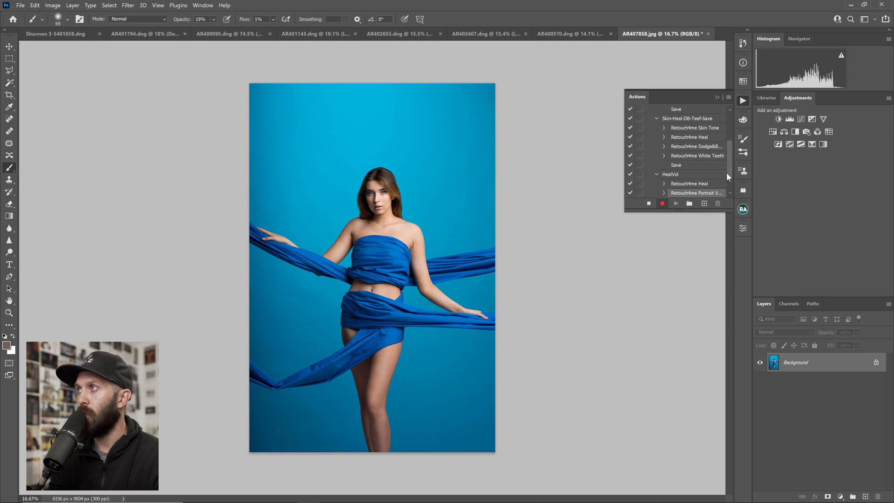
pyautogui.click(653, 204)
# Examine the settings recorded for the Retouch4me Heal step in the HealVol action.
pyautogui.click(665, 184)
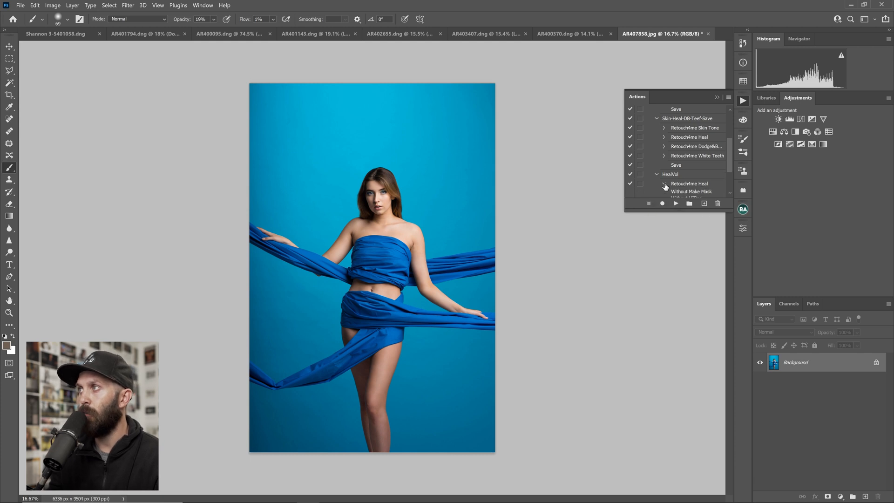
pyautogui.moveTo(730, 158); pyautogui.dragTo(730, 169)
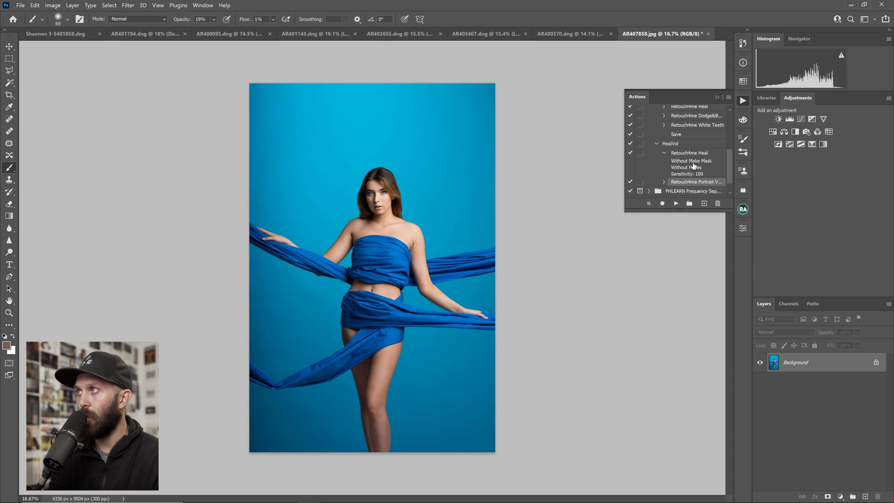
pyautogui.moveTo(729, 169); pyautogui.dragTo(729, 178)
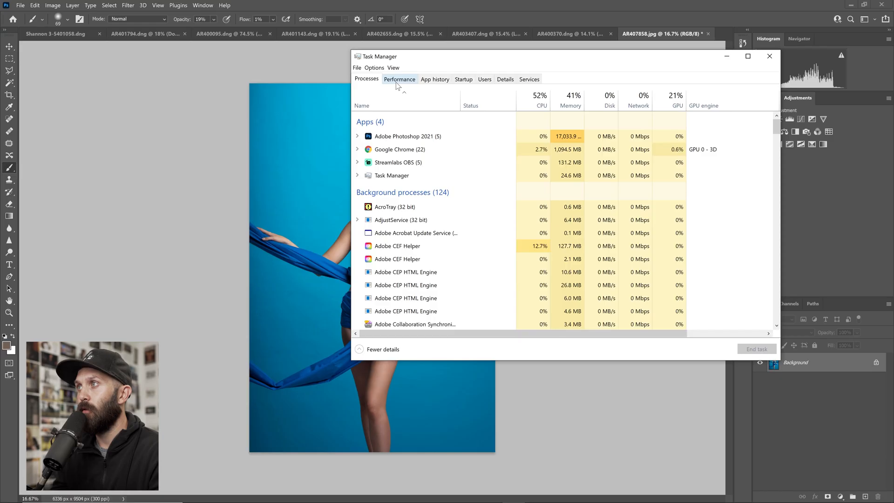
# Move Task Manager clear of the portrait and run the Retouch4me Dodge Burn filter on AR407858.jpg in high resolution.
pyautogui.moveTo(451, 57); pyautogui.dragTo(593, 73)
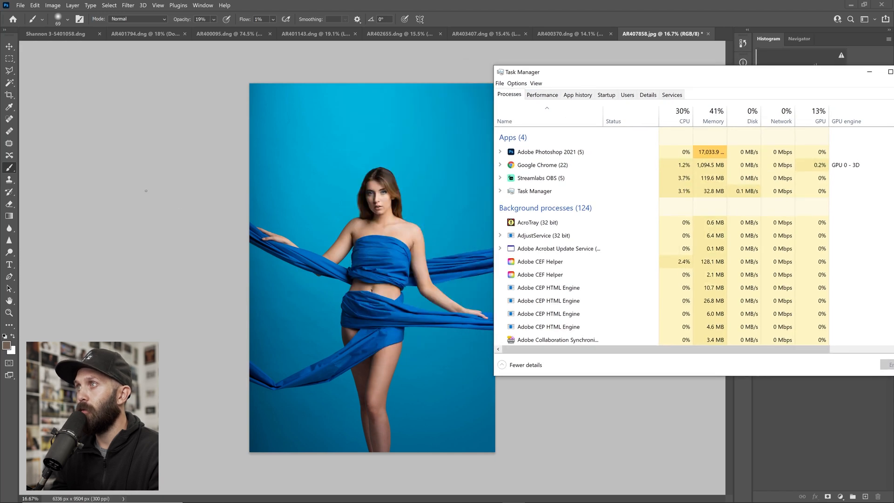
pyautogui.click(180, 206)
pyautogui.click(127, 5)
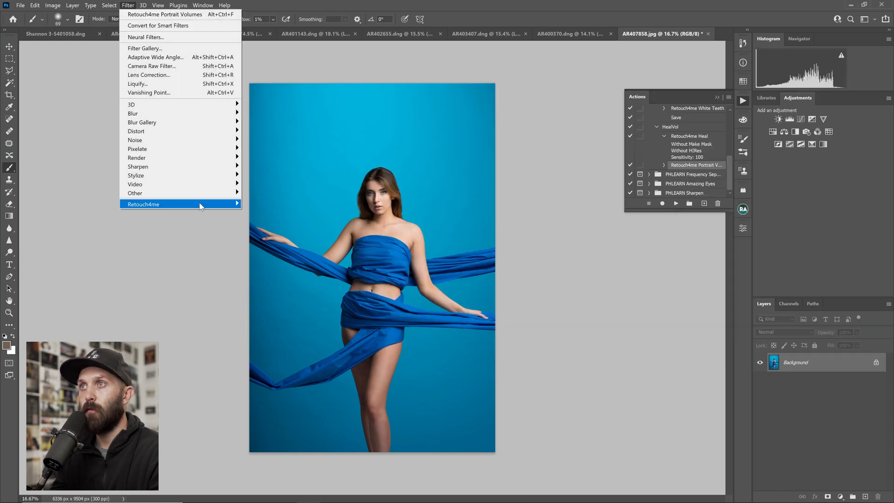
pyautogui.moveTo(200, 205)
pyautogui.click(287, 239)
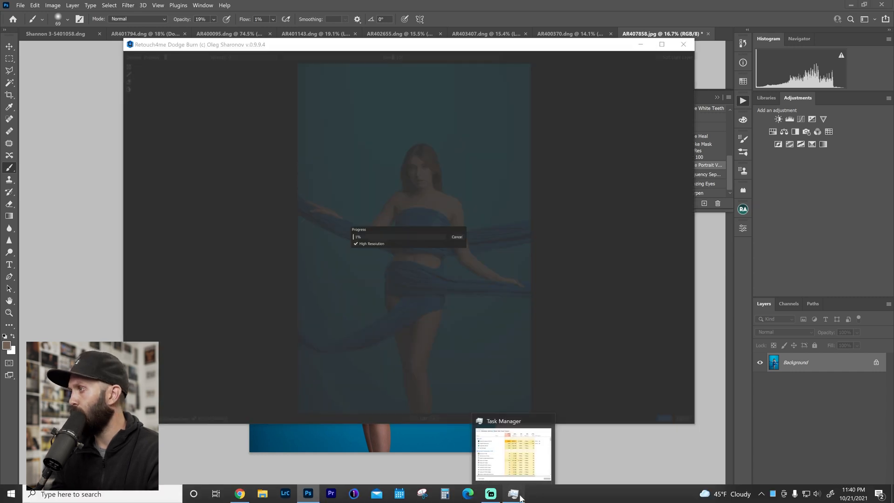
# Switch to Task Manager and examine the CPU and GPU performance graphs while the Dodge Burn filter processes.
pyautogui.click(513, 447)
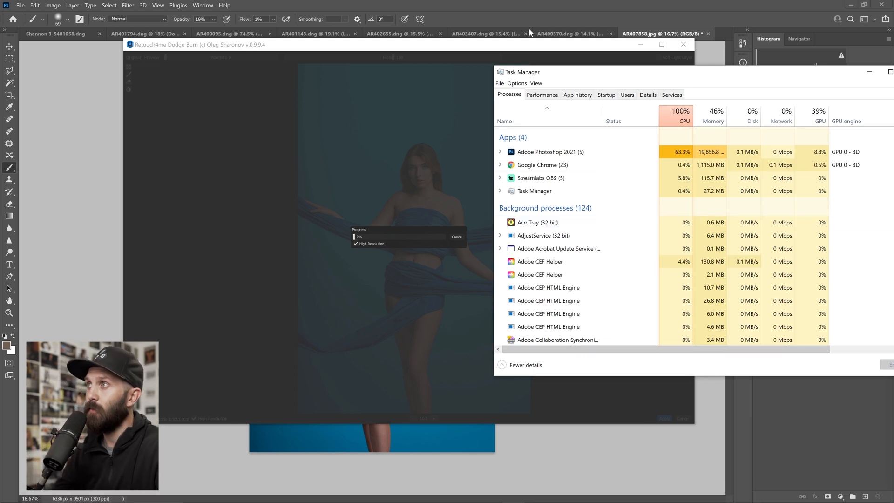
pyautogui.click(544, 95)
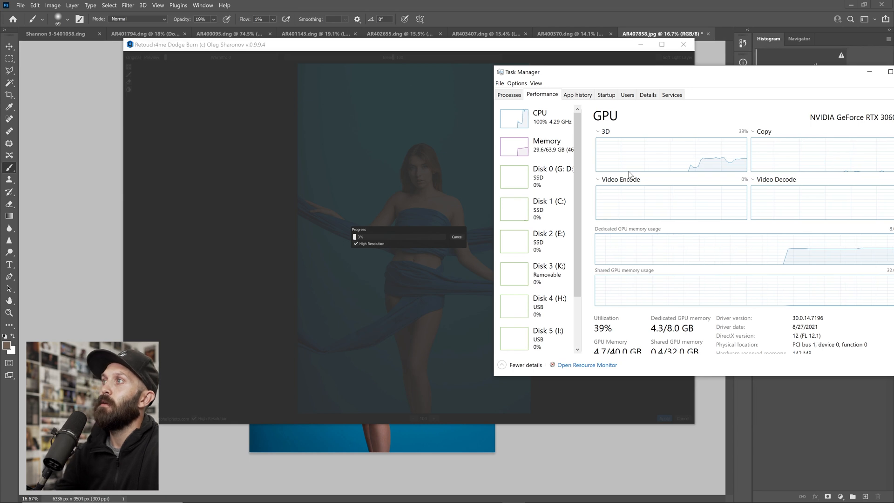